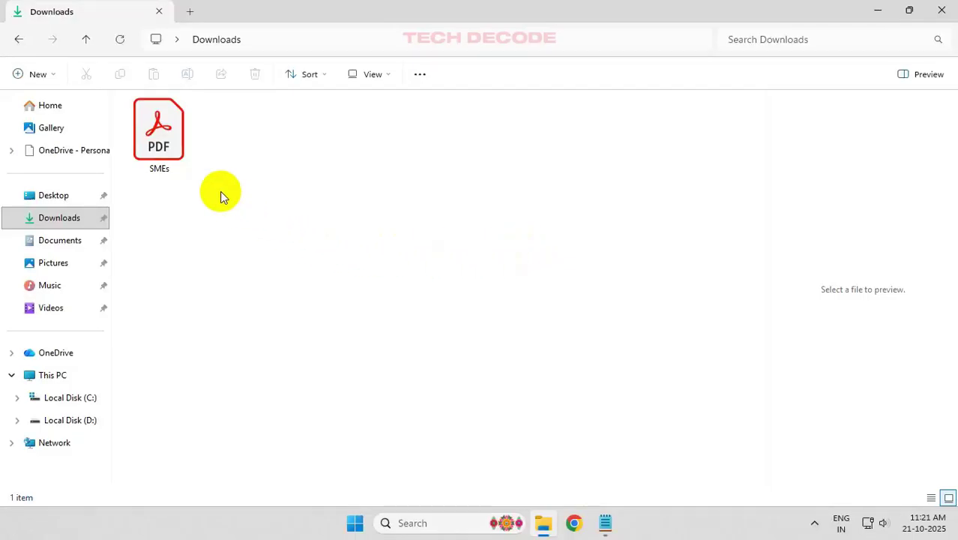
Select the SMEs PDF in Downloads; its preview shows only the could-harm-your-computer warning.
left_click(177, 147)
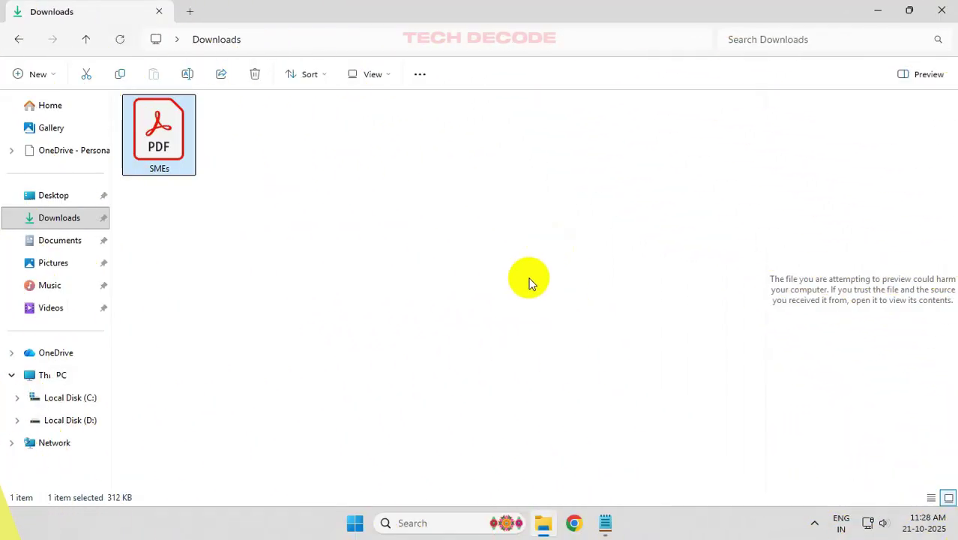
Launch Windows PowerShell as administrator from a 'powers' search.
left_click(422, 524)
type("po")
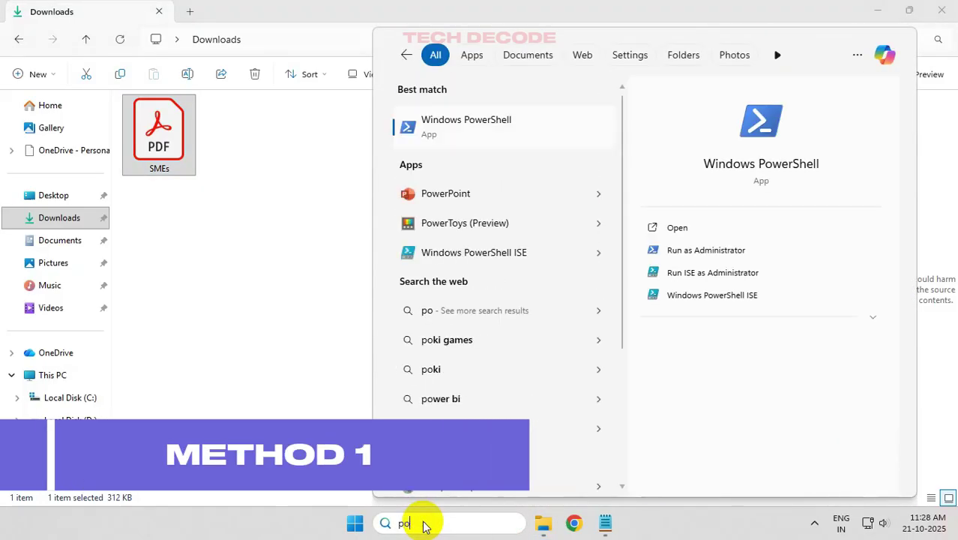
type("wers")
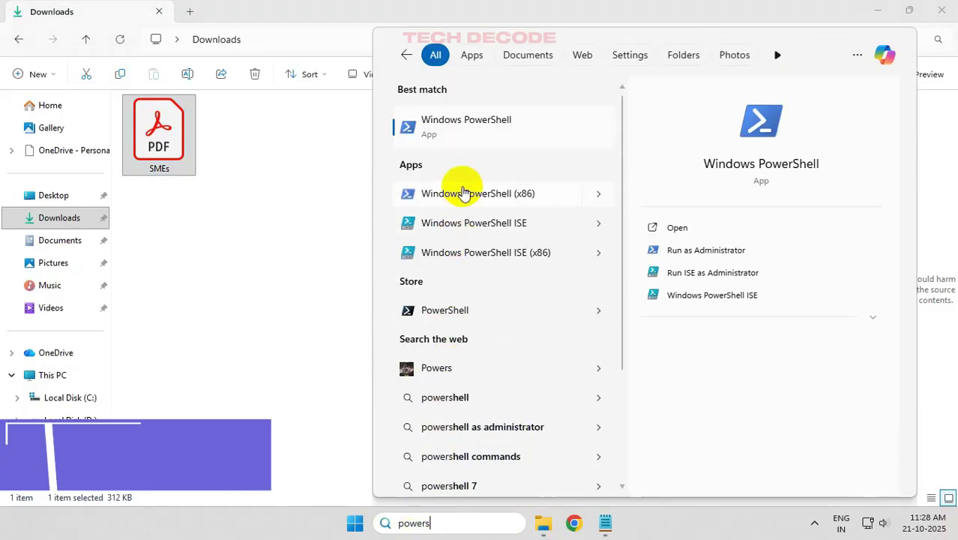
right_click(466, 130)
left_click(534, 143)
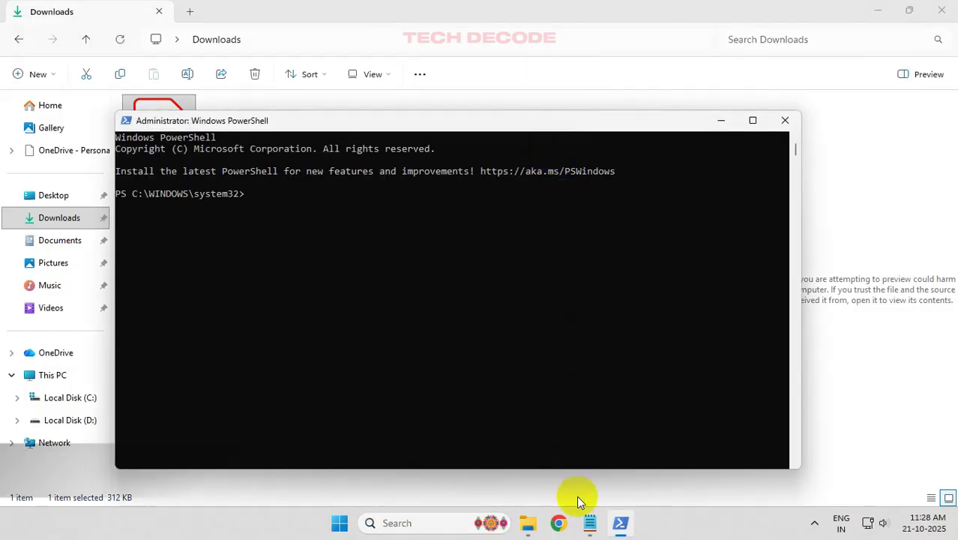
Copy the Unblock-File command for the Downloads PDFs from Notepad and paste it into PowerShell.
left_click(589, 521)
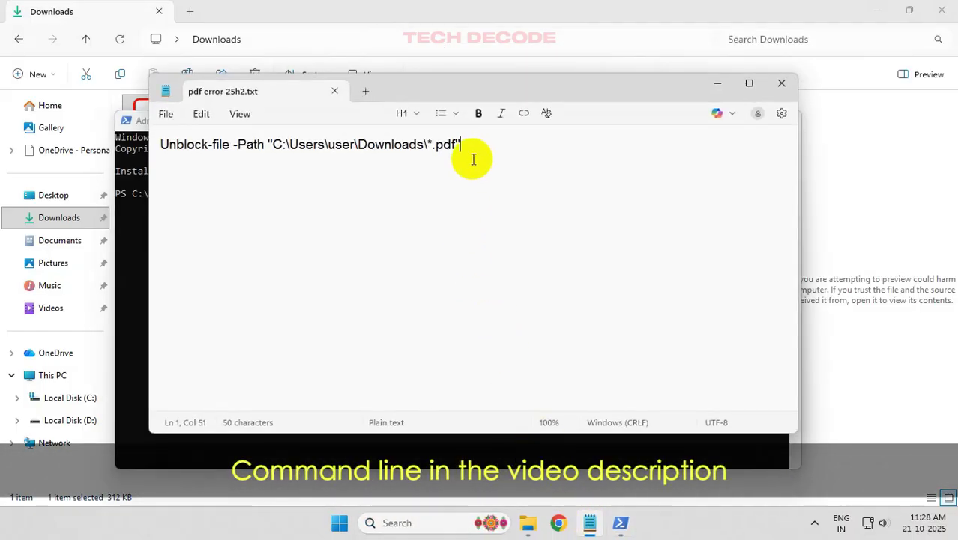
left_click_drag(474, 147, 113, 147)
left_click(488, 141)
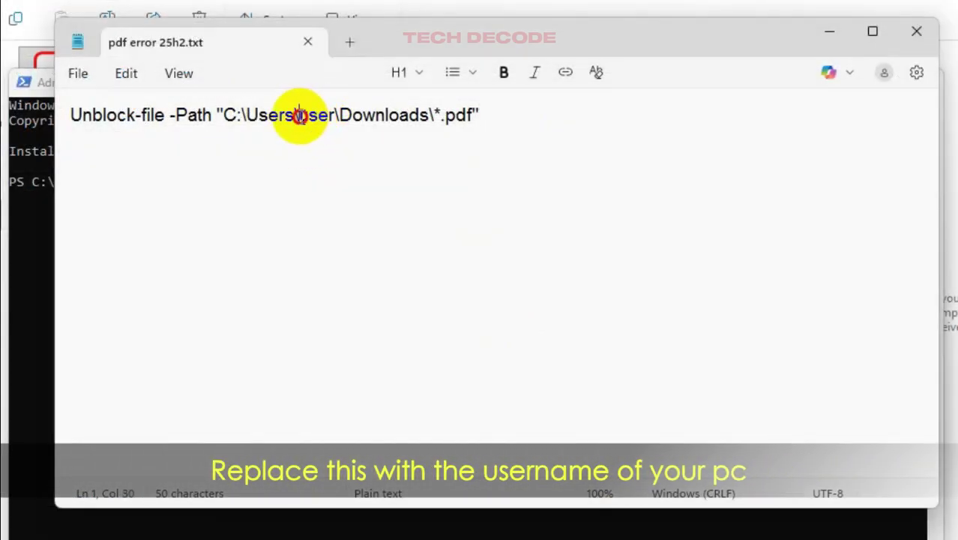
mouse_move(328, 144)
left_mouse_down()
mouse_move(348, 145)
mouse_move(338, 116)
mouse_move(429, 116)
left_mouse_up()
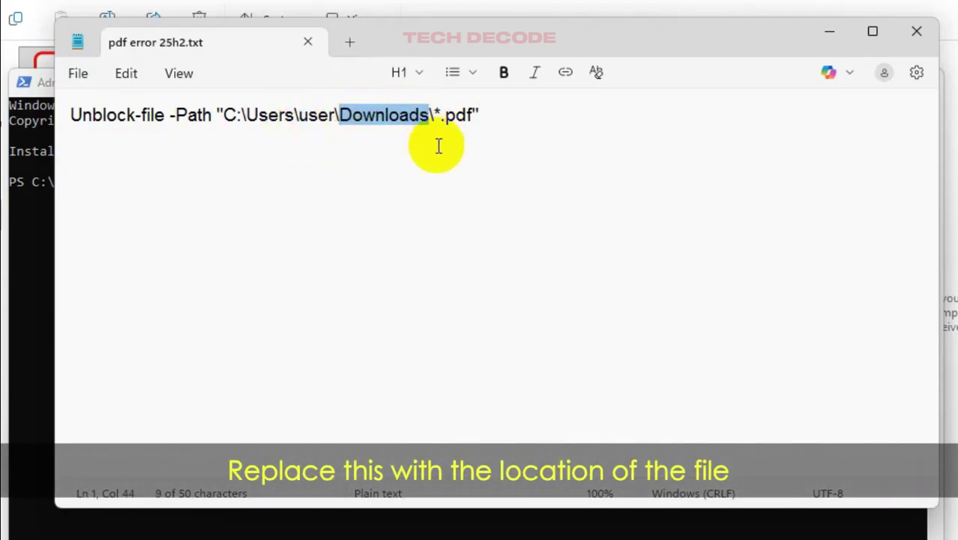
left_click_drag(590, 120, 30, 120)
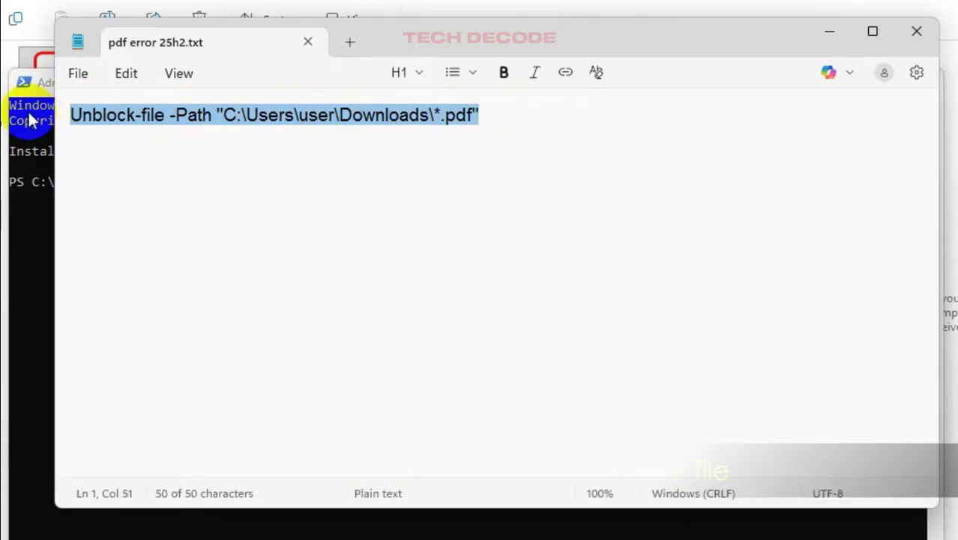
right_click(223, 117)
left_click(318, 129)
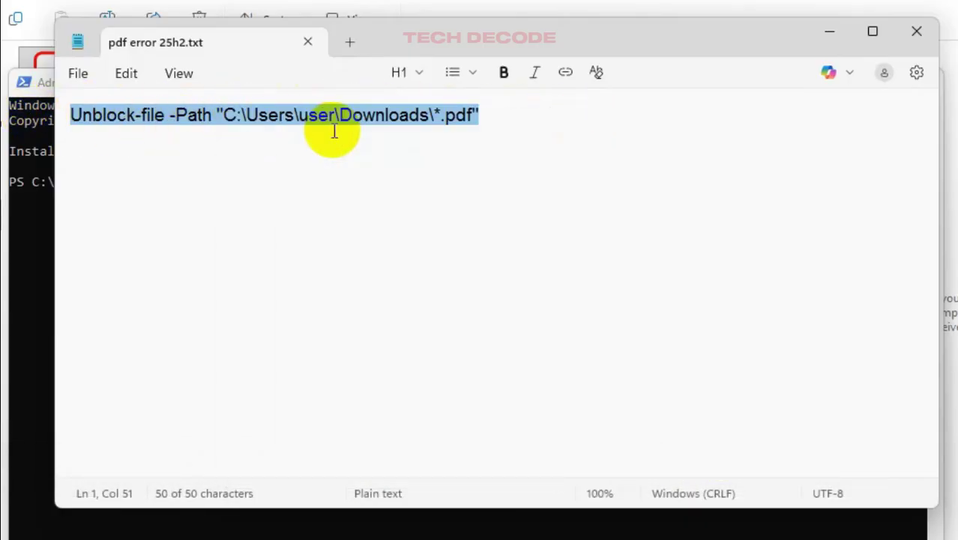
left_click(829, 38)
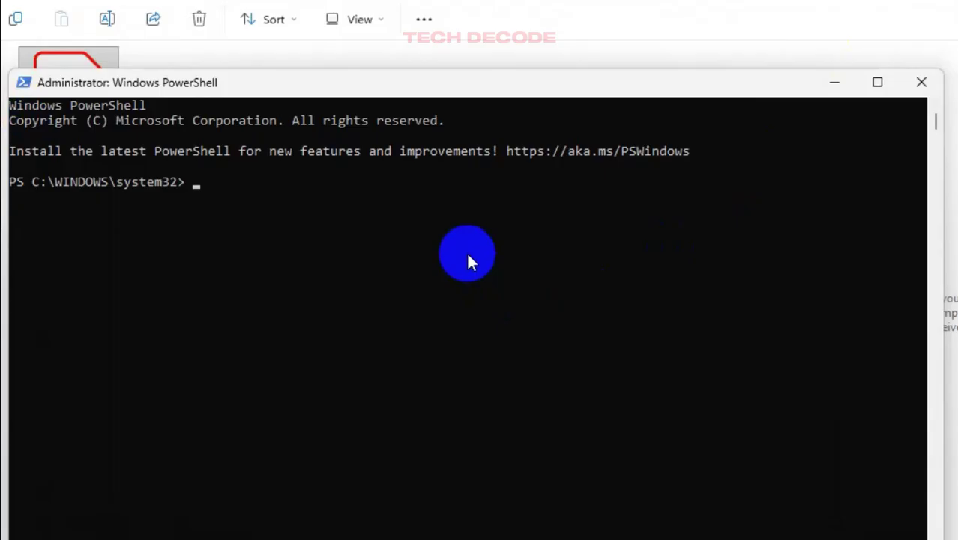
right_click(468, 255)
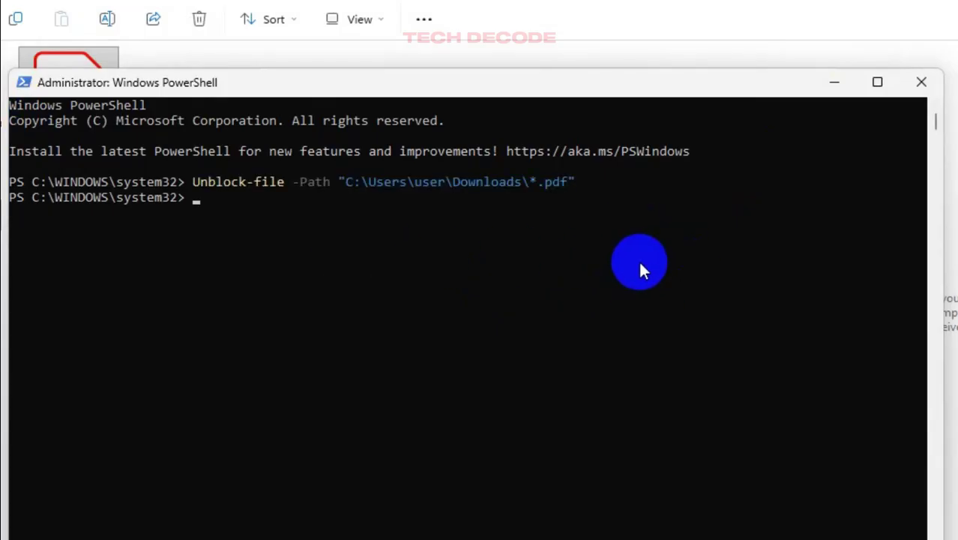
Close PowerShell and scroll through the SMEs PDF's 12-page preview in Downloads.
left_click(922, 82)
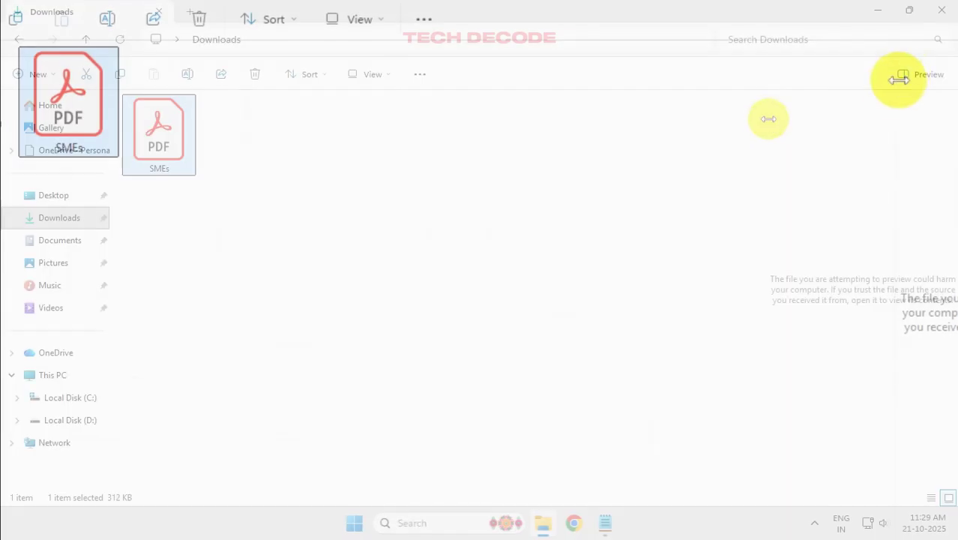
left_click(193, 146)
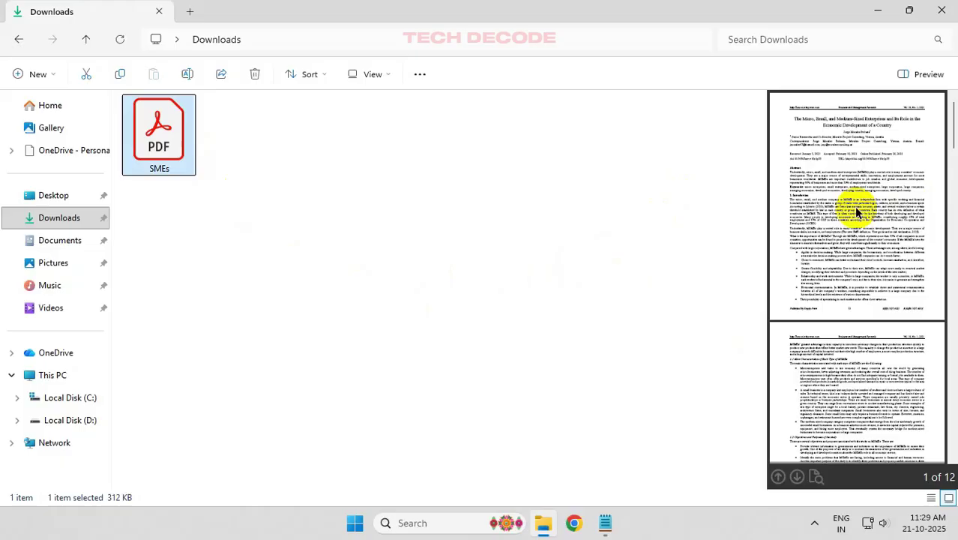
scroll(856, 210, "down", 5)
scroll(856, 212, "down", 10)
scroll(840, 232, "down", 10)
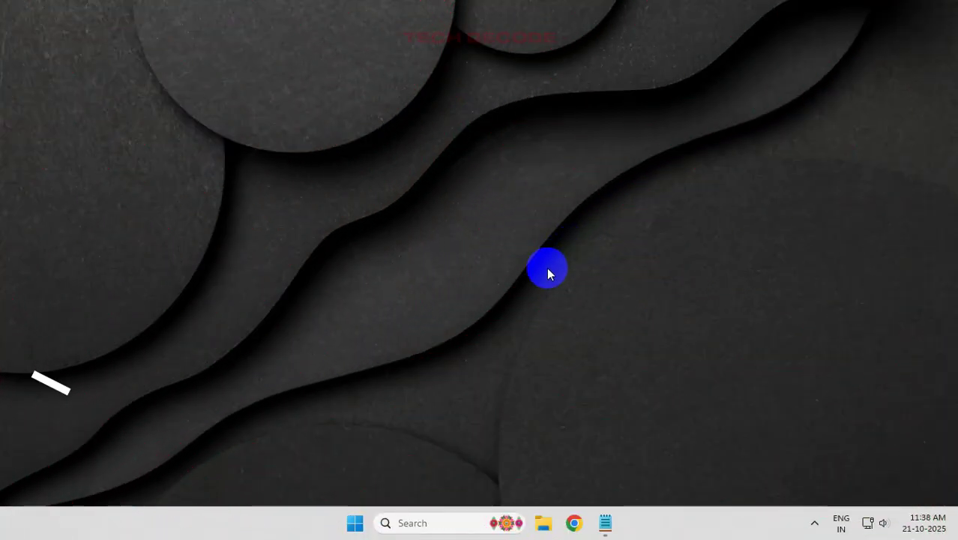
Open Registry Editor from a 'reged' search.
left_click(422, 522)
type("reged")
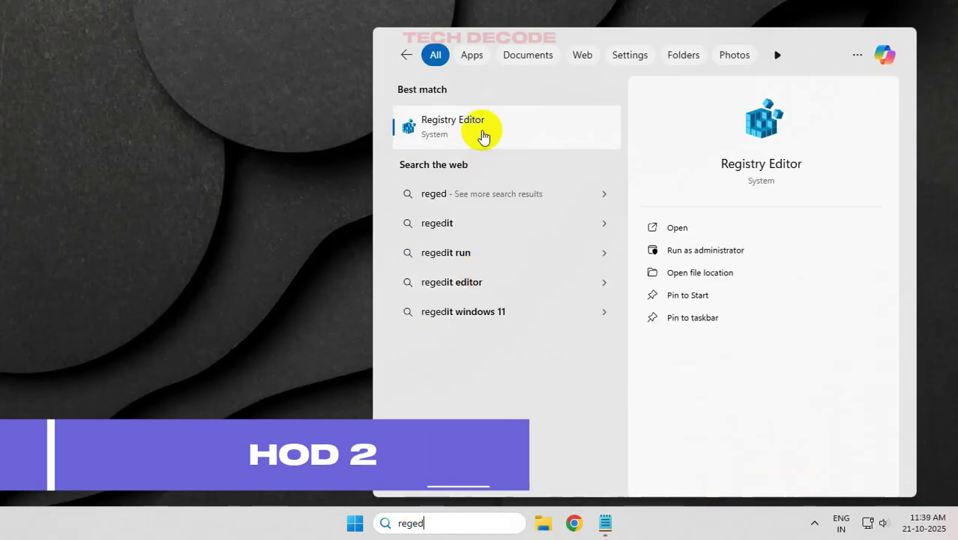
left_click(483, 132)
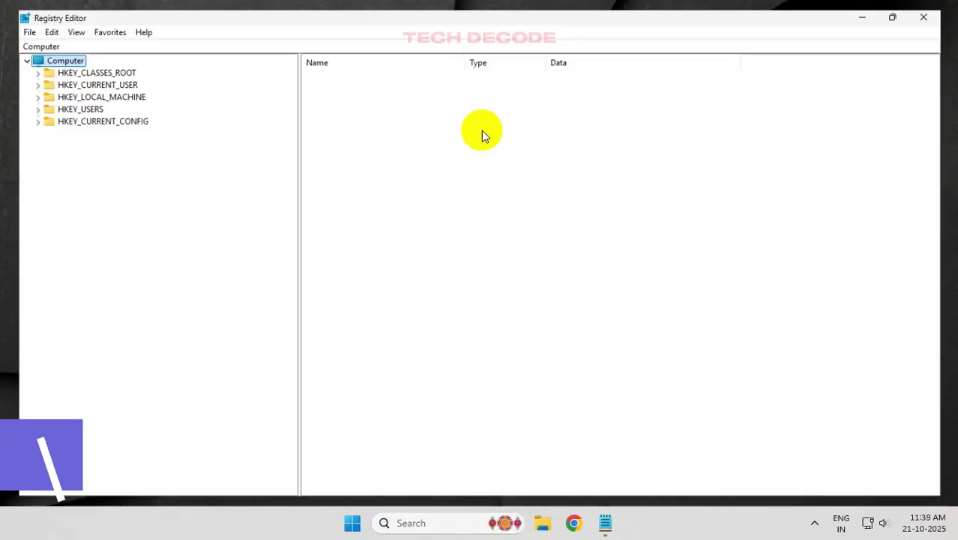
Paste the CurrentVersion\Policies path from Notepad into the address bar and go to that key.
left_click(592, 523)
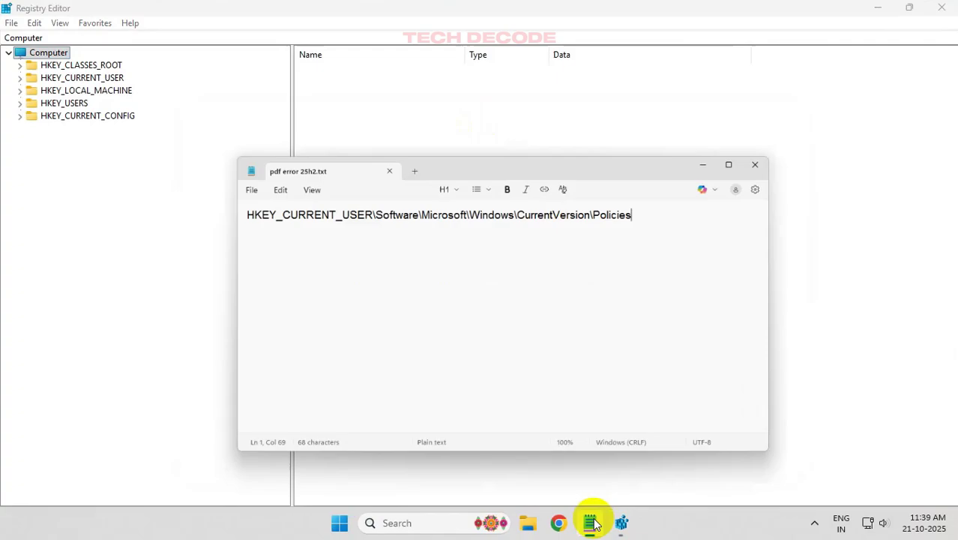
left_click_drag(659, 154, 146, 154)
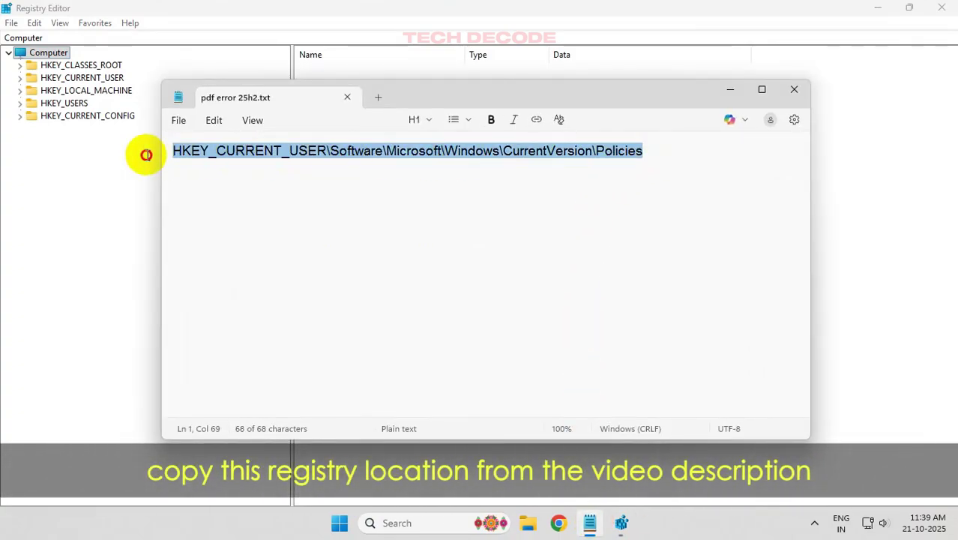
right_click(285, 153)
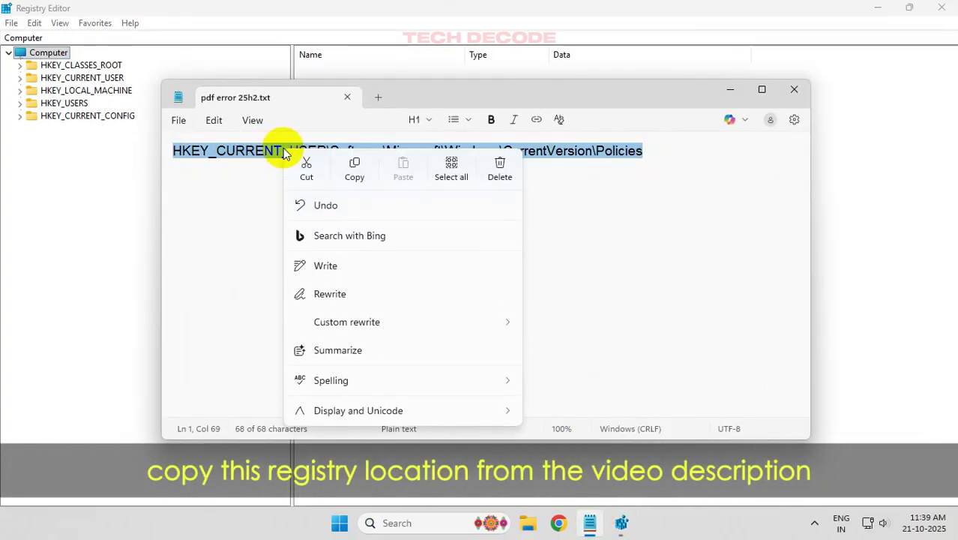
left_click(348, 171)
left_click(729, 90)
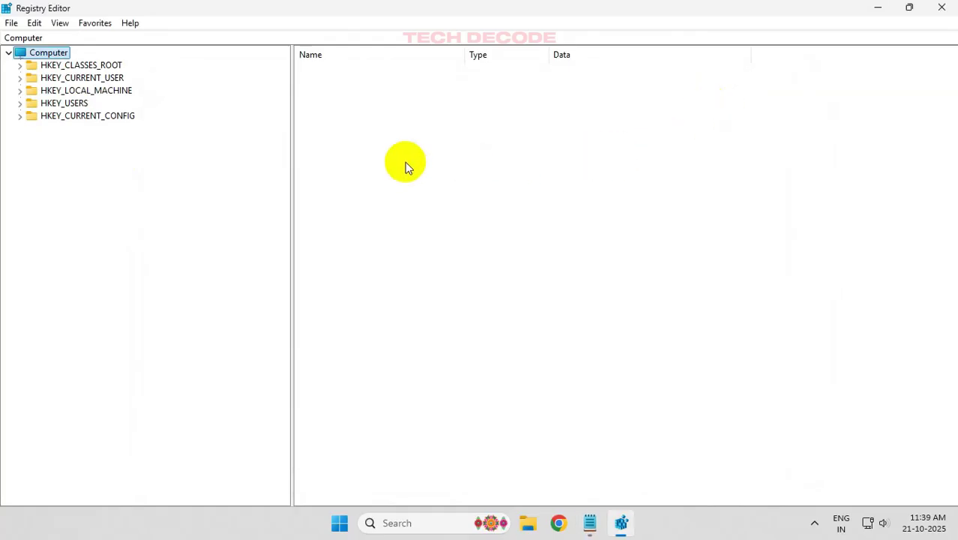
left_click(3, 38)
right_click(120, 36)
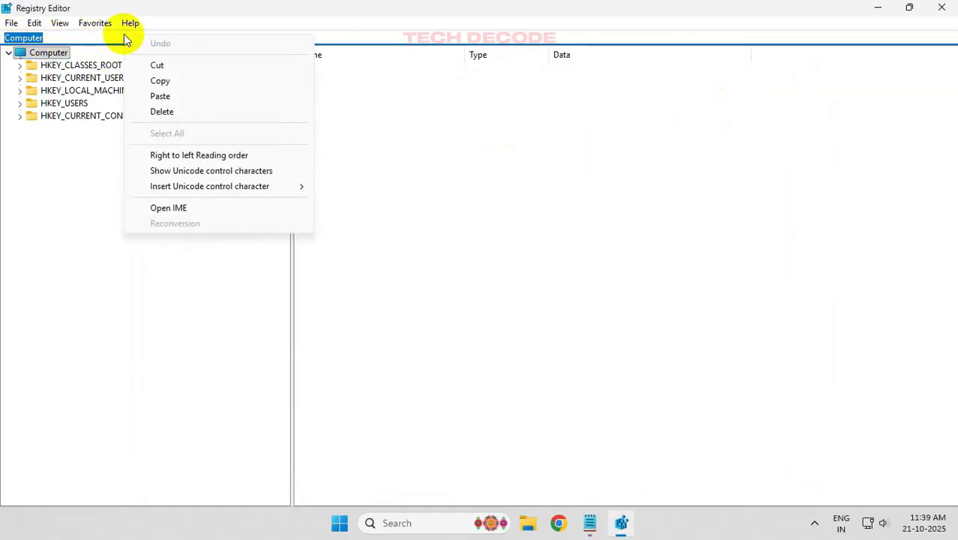
left_click(161, 95)
key("Return")
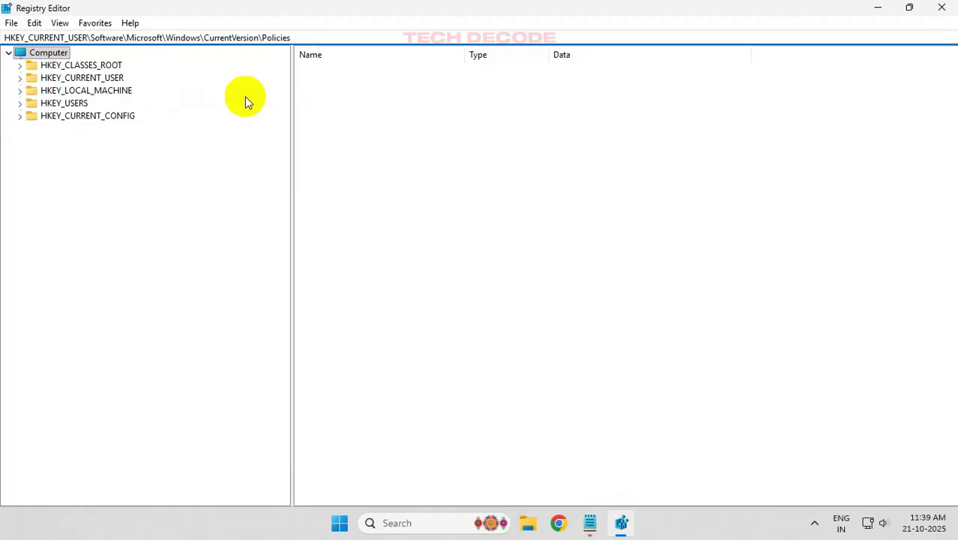
scroll(245, 96, "down", 3)
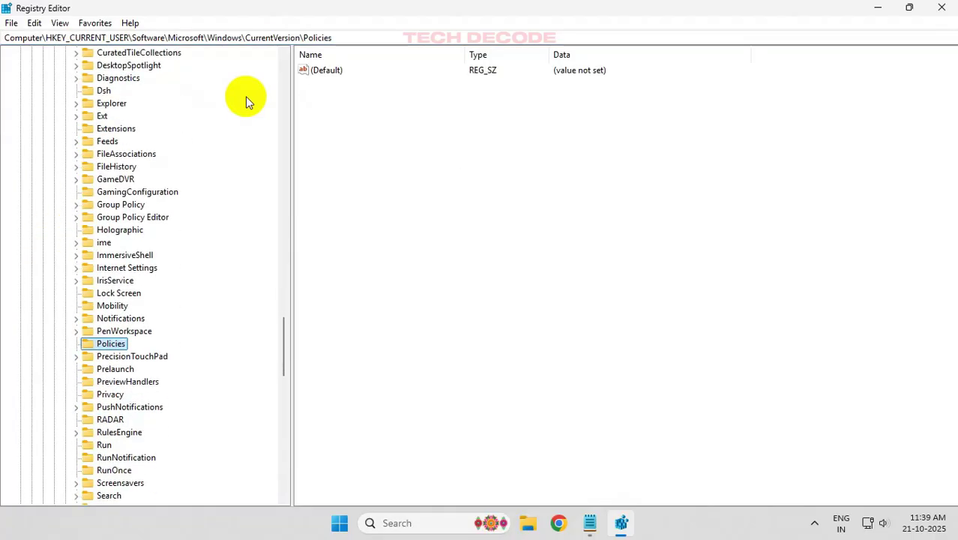
scroll(245, 96, "down", 3)
scroll(245, 96, "down", 2)
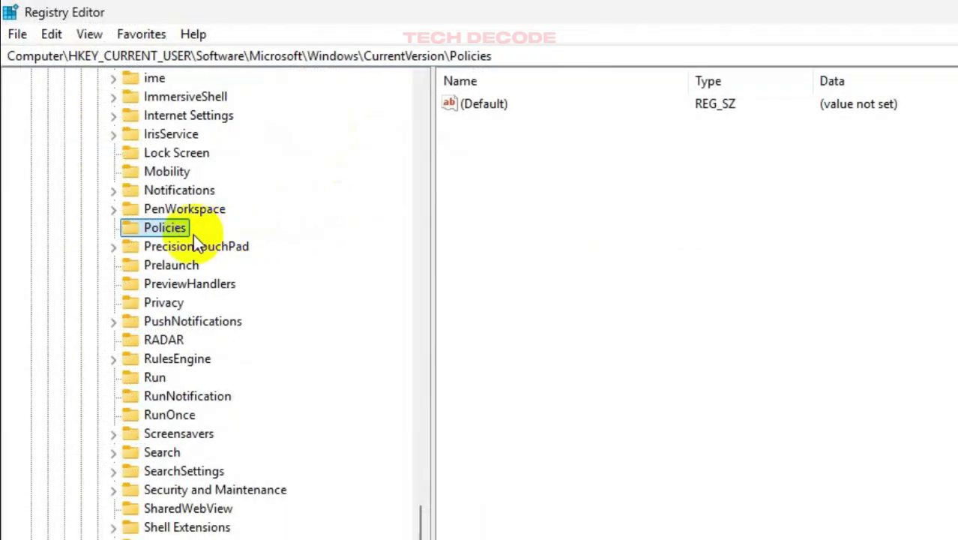
Create a new key named Attachments under Policies.
right_click(168, 233)
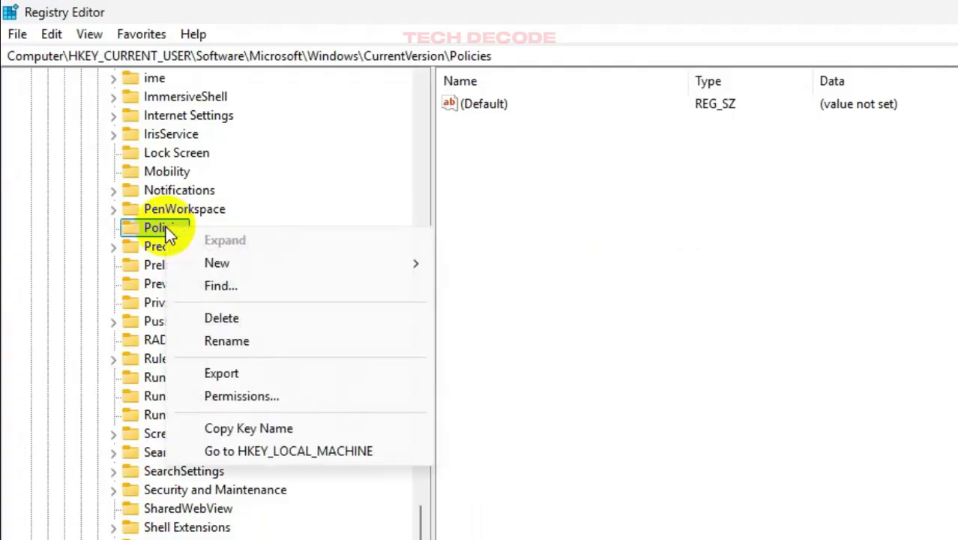
mouse_move(217, 264)
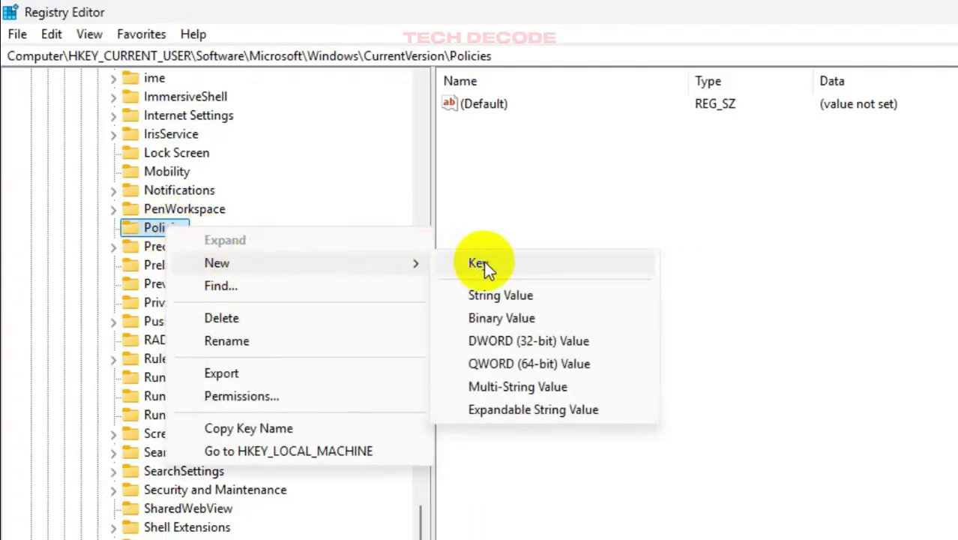
left_click(484, 263)
type("Atta")
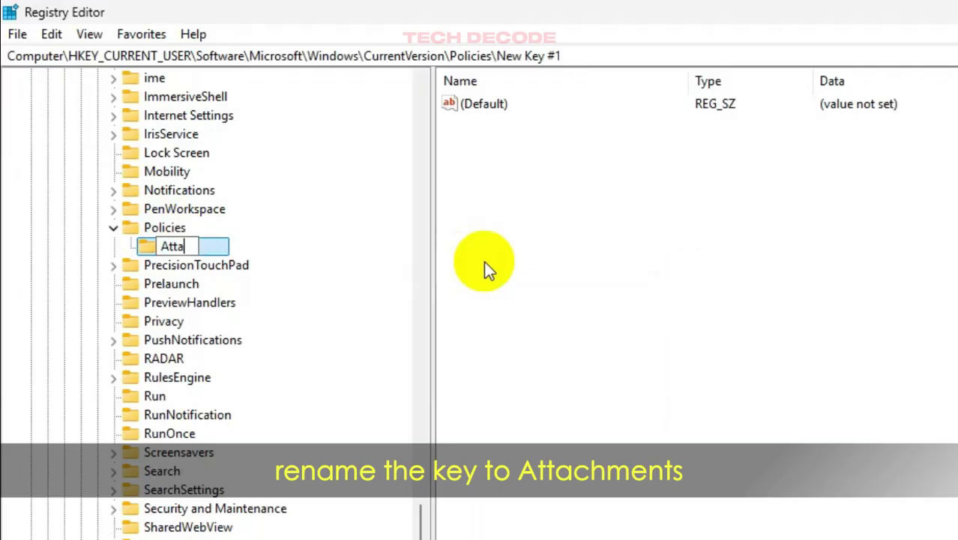
type("chments")
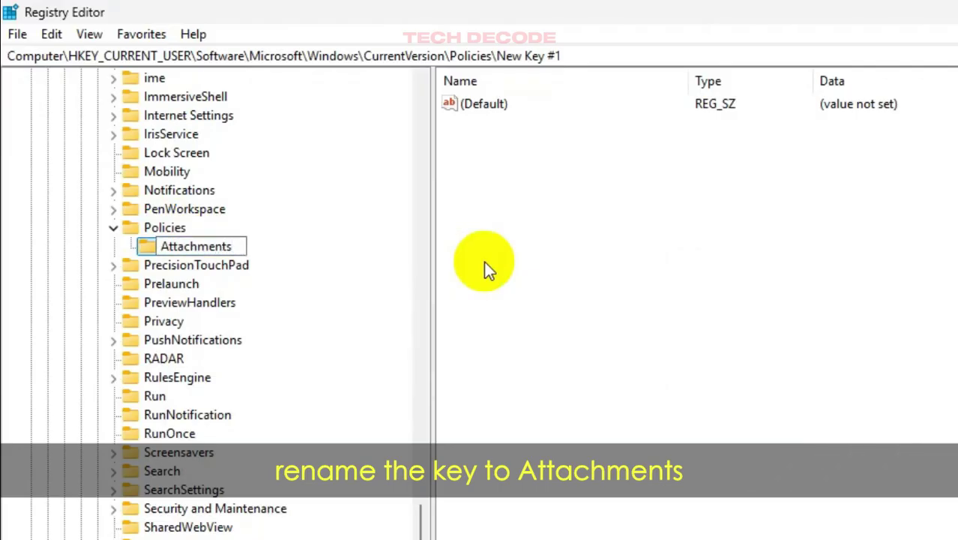
left_click(483, 261)
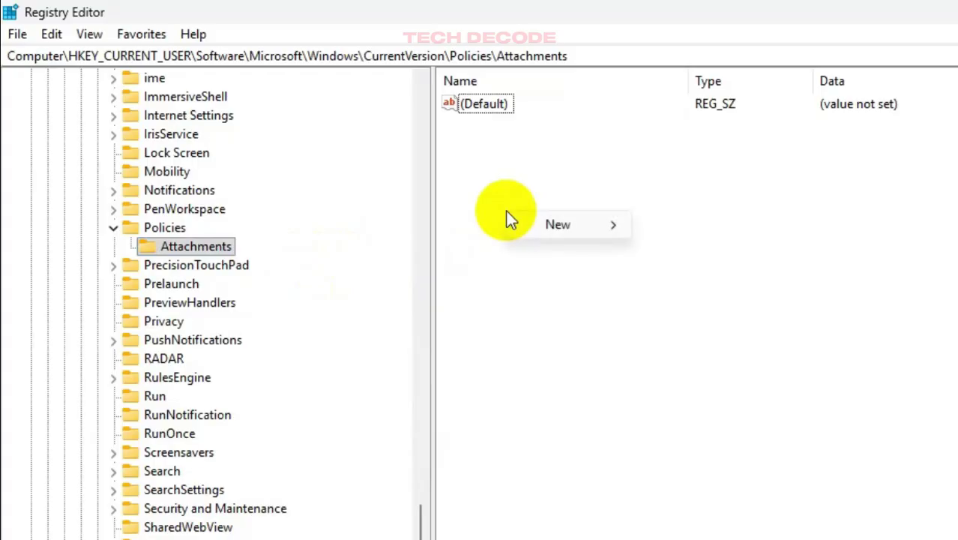
mouse_move(558, 224)
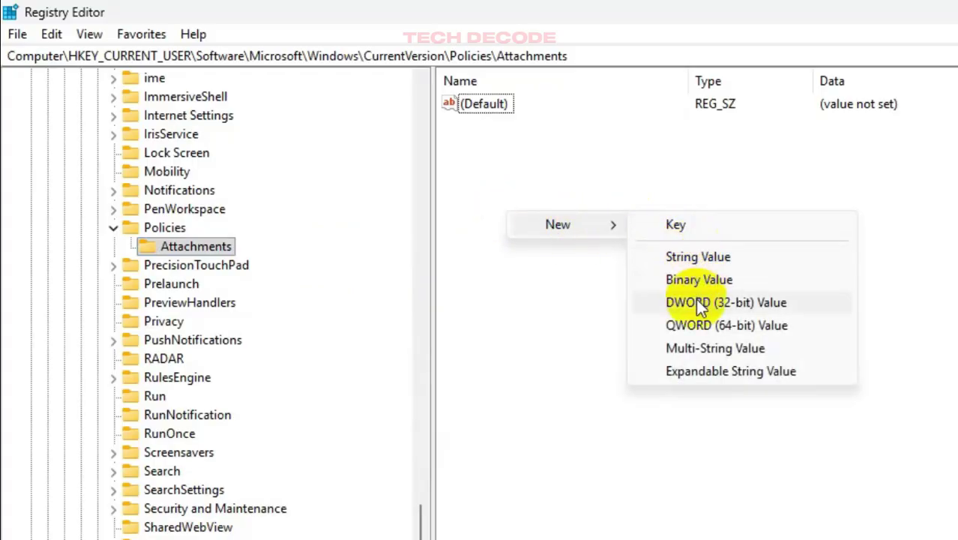
Add a DWORD (32-bit) value SaveZoneInformation under Attachments with data 1.
left_click(799, 307)
type("Sa")
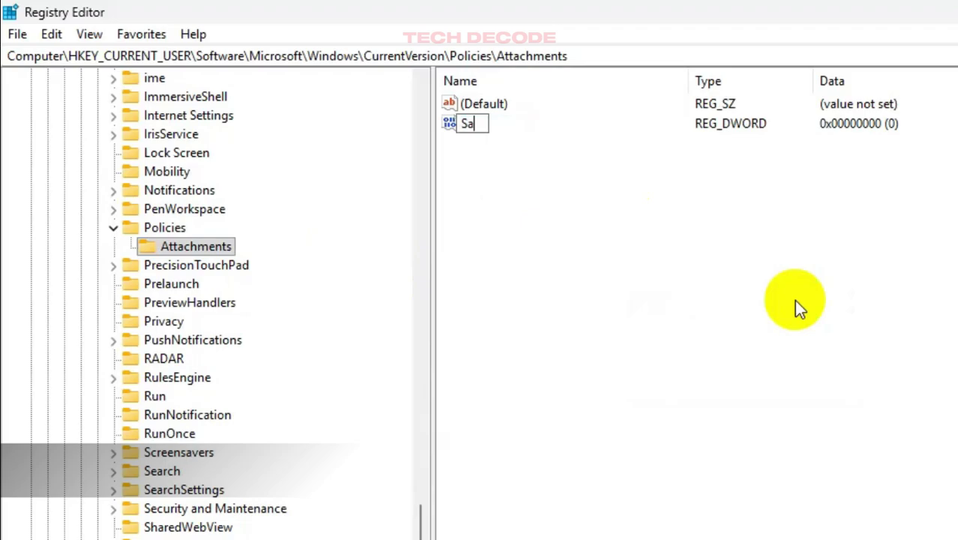
type("veZoneInformat")
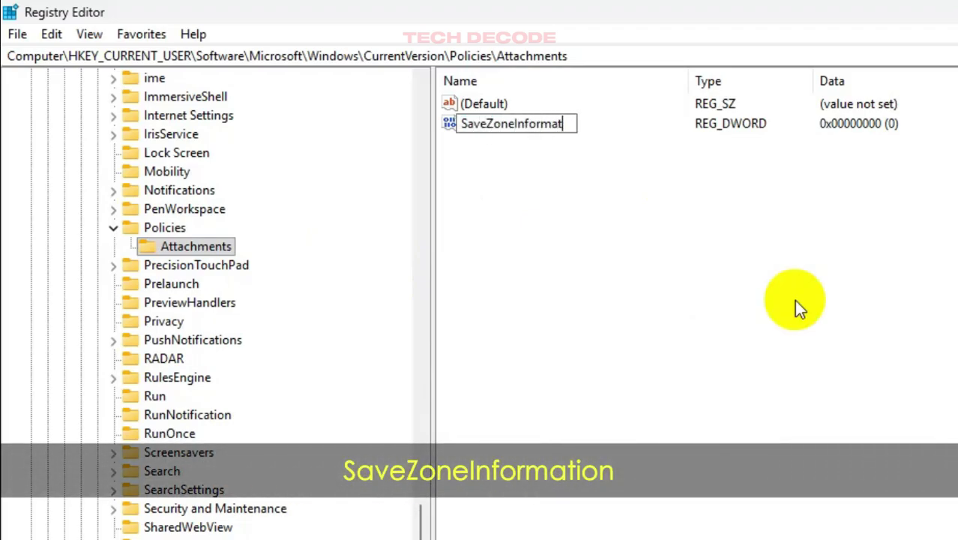
type("ion")
key("Return")
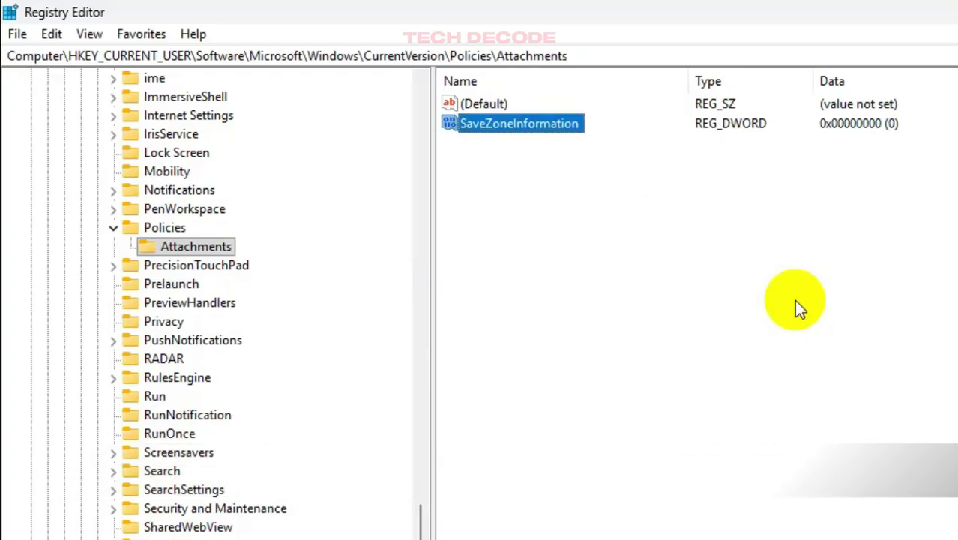
double_click(537, 132)
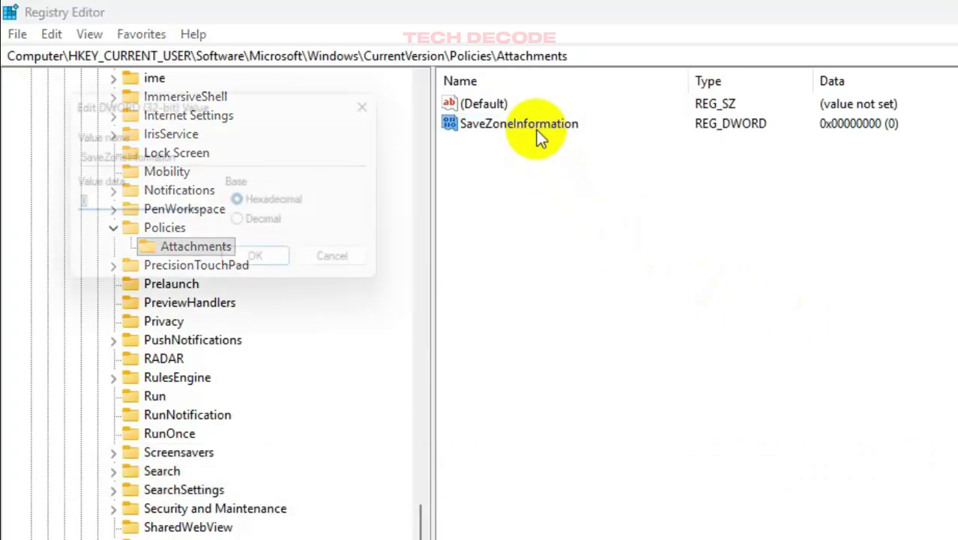
left_click(180, 203)
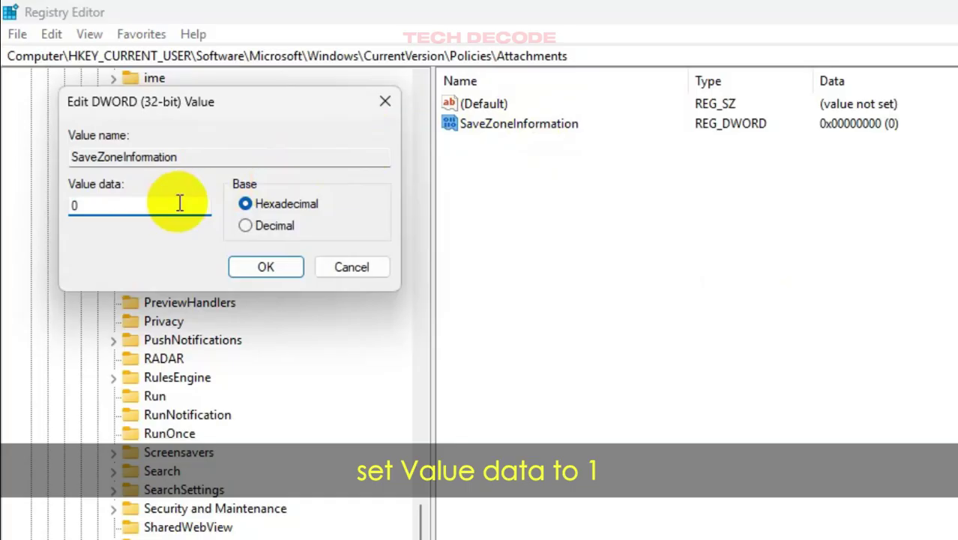
type("1")
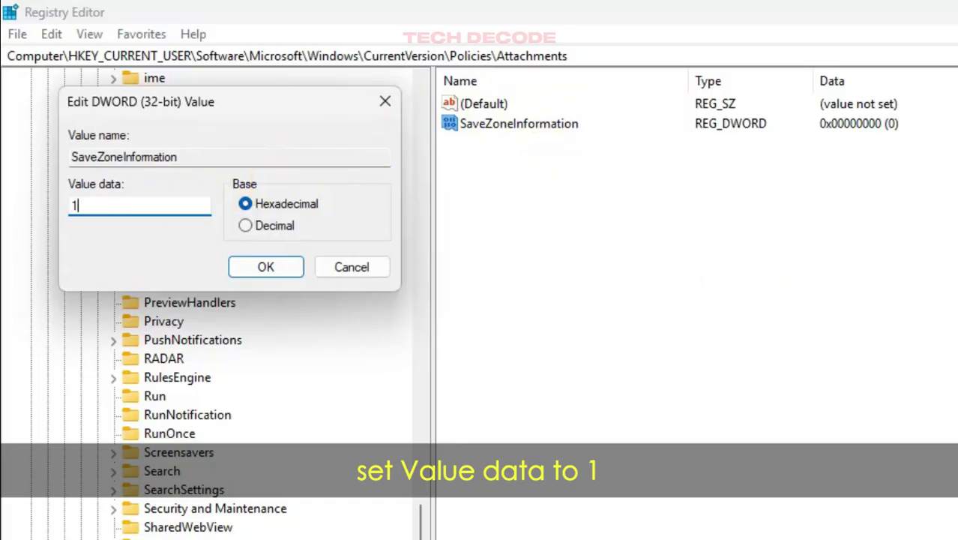
left_click(241, 269)
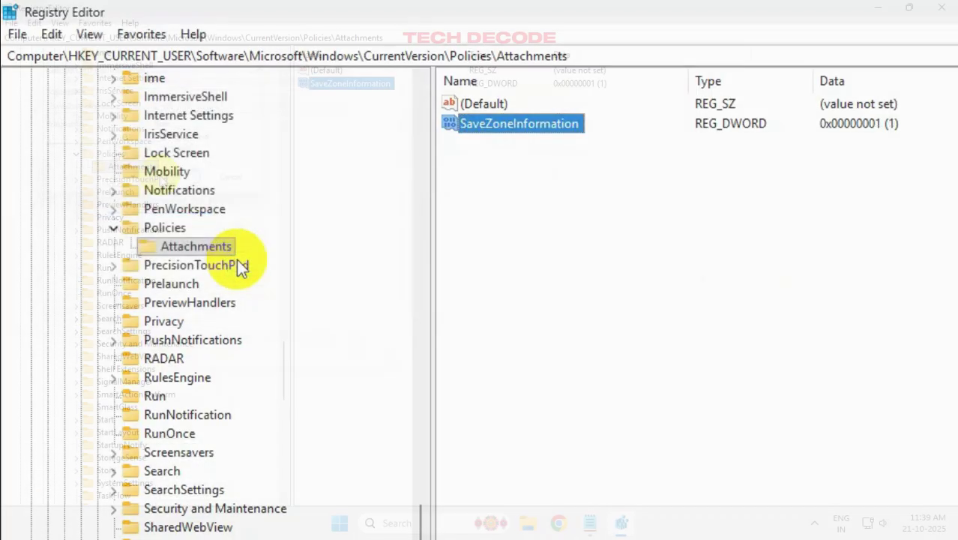
Close Registry Editor and restart Windows from the Win+X menu.
left_click(941, 7)
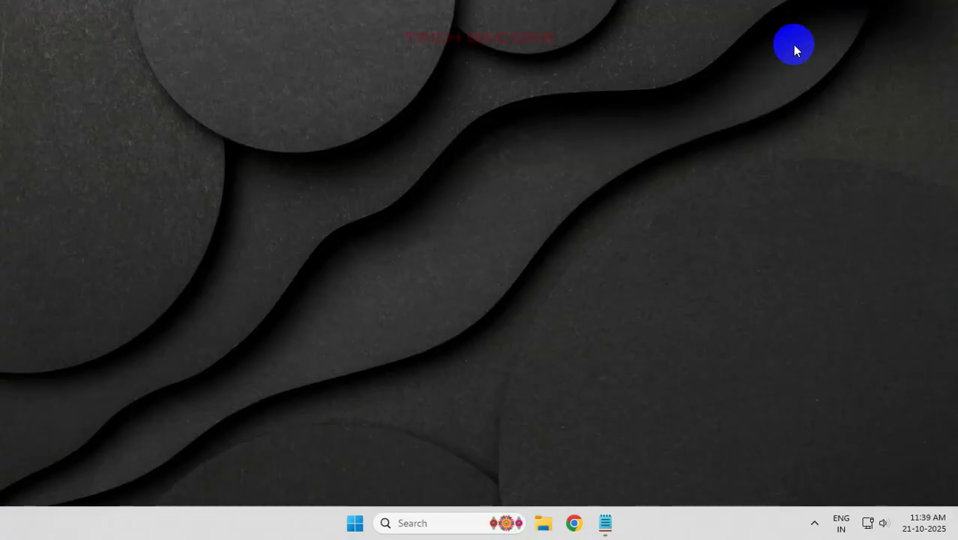
right_click(356, 535)
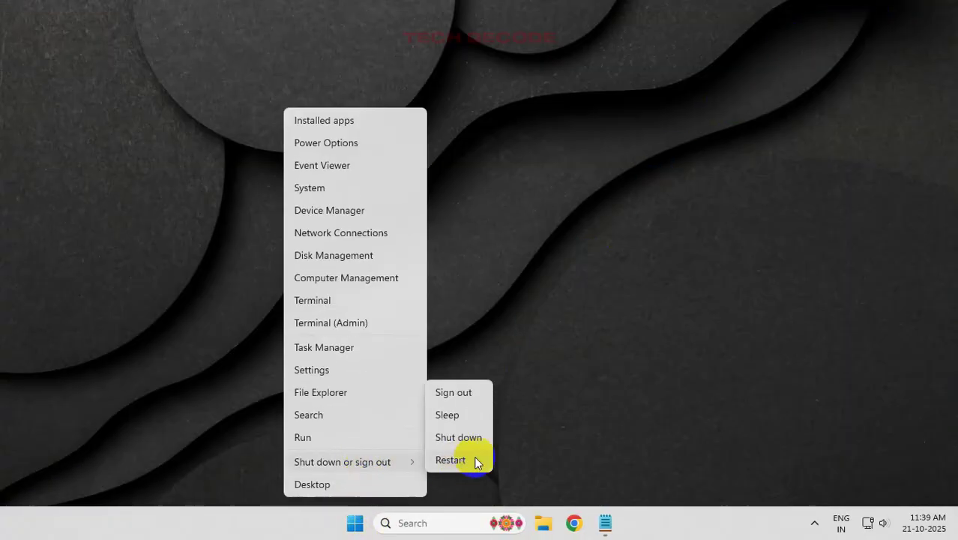
left_click(479, 459)
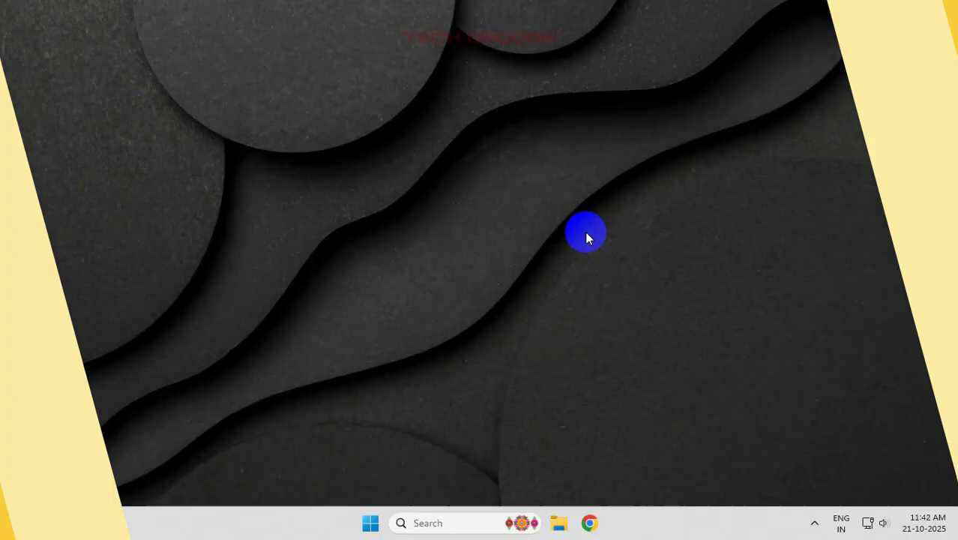
Open Windows Update's Update history in Settings and scroll down to Related settings.
left_click(371, 522)
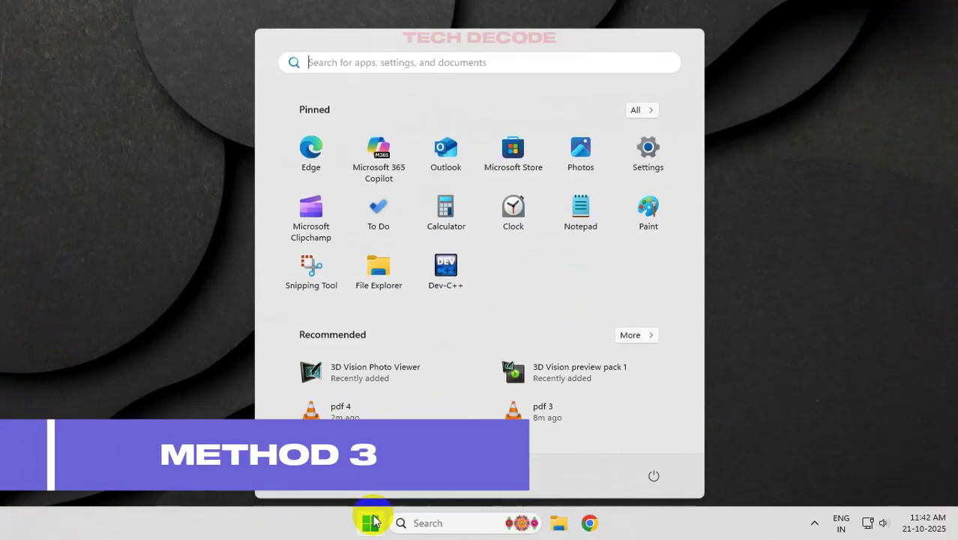
left_click(642, 160)
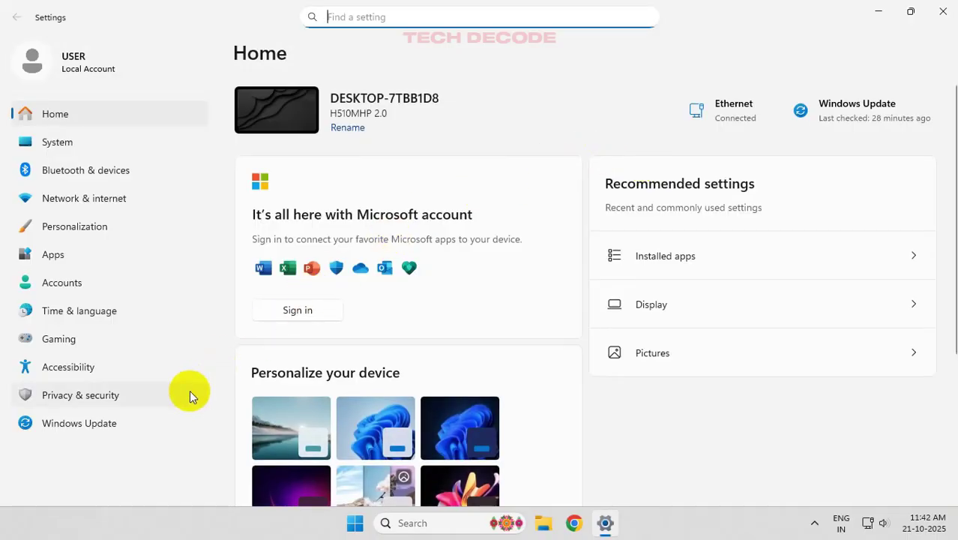
left_click(150, 418)
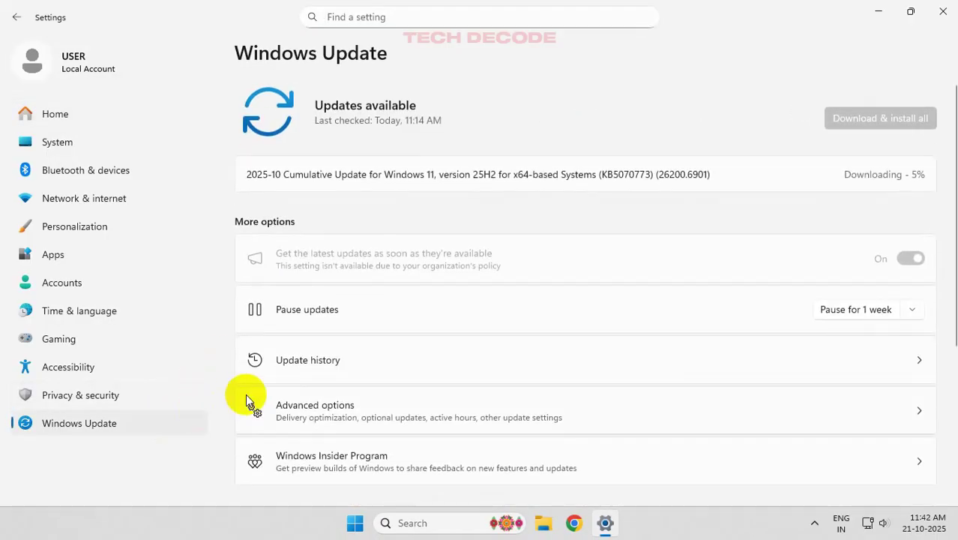
left_click(432, 366)
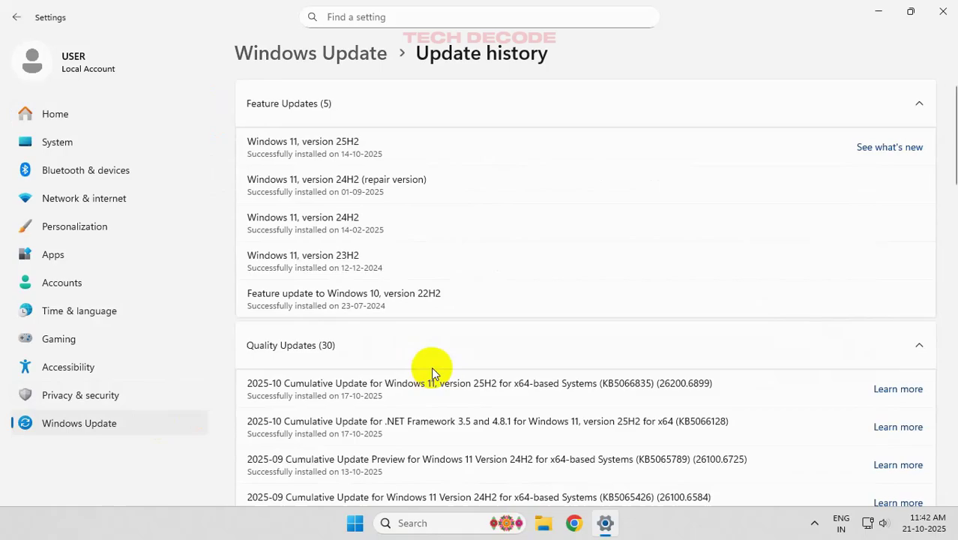
scroll(431, 366, "down", 2)
scroll(431, 367, "down", 4)
scroll(431, 367, "down", 2)
scroll(431, 367, "down", 4)
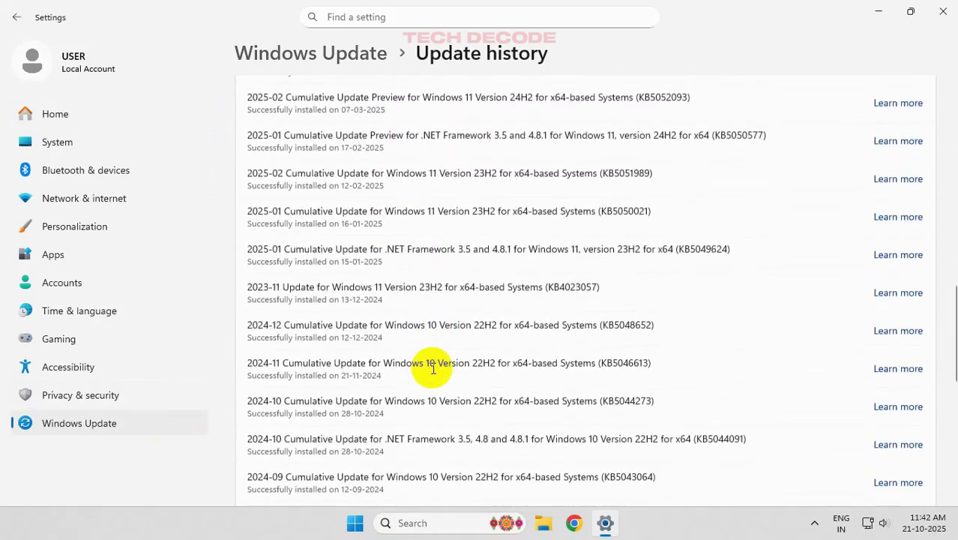
scroll(432, 368, "down", 5)
scroll(433, 368, "down", 3)
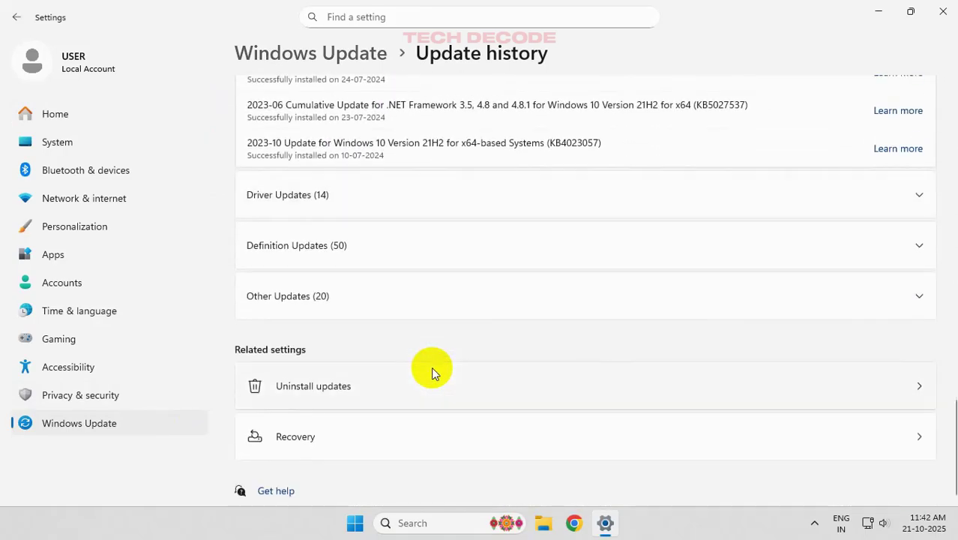
Uninstall security update KB5066835 from the Uninstall updates list and confirm.
left_click(421, 388)
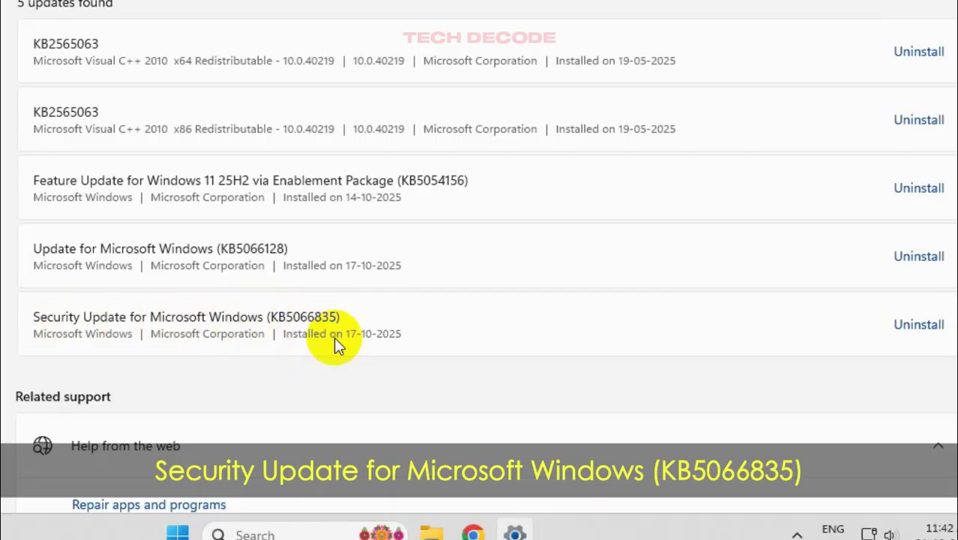
left_click(924, 328)
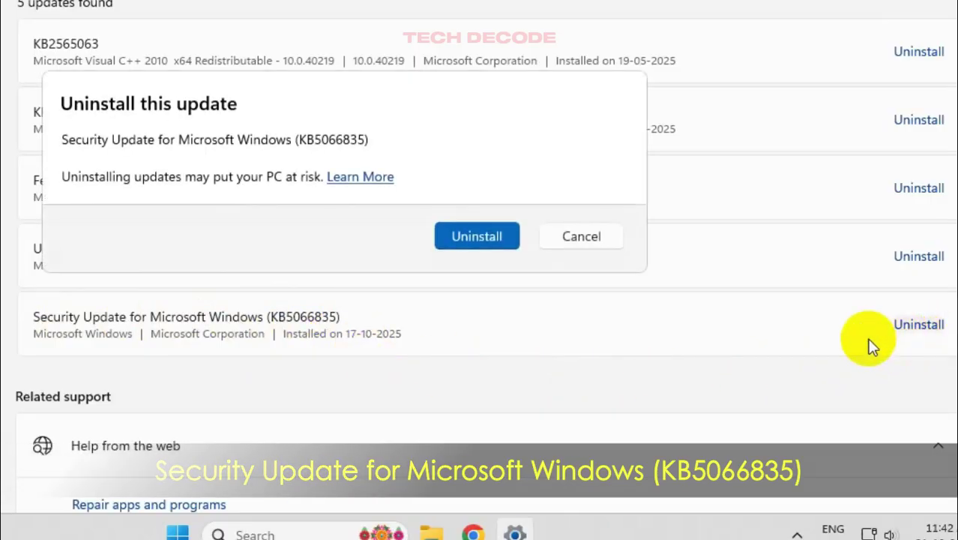
left_click(461, 240)
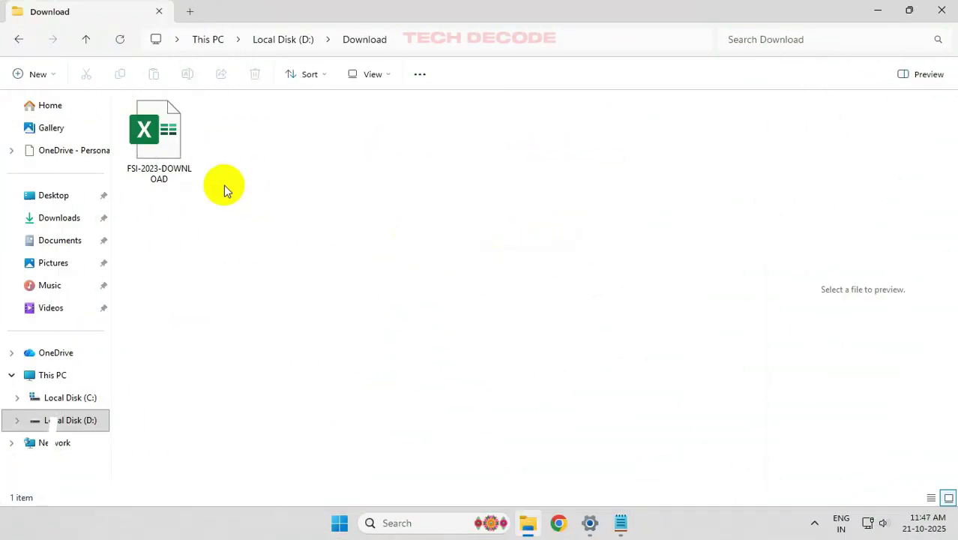
Select the FSI-2023-DOWNLOAD spreadsheet, then launch Windows PowerShell as administrator.
left_click(175, 155)
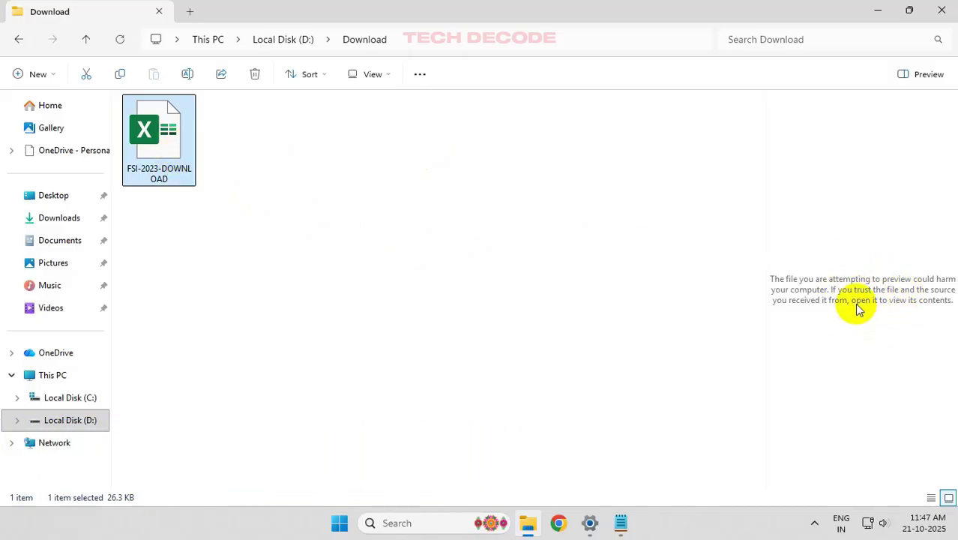
left_click(457, 521)
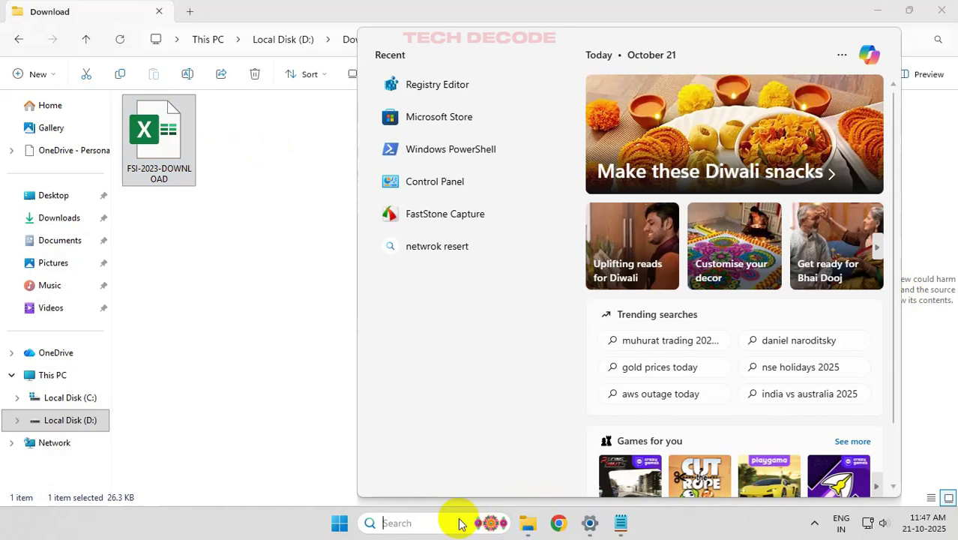
type("powers")
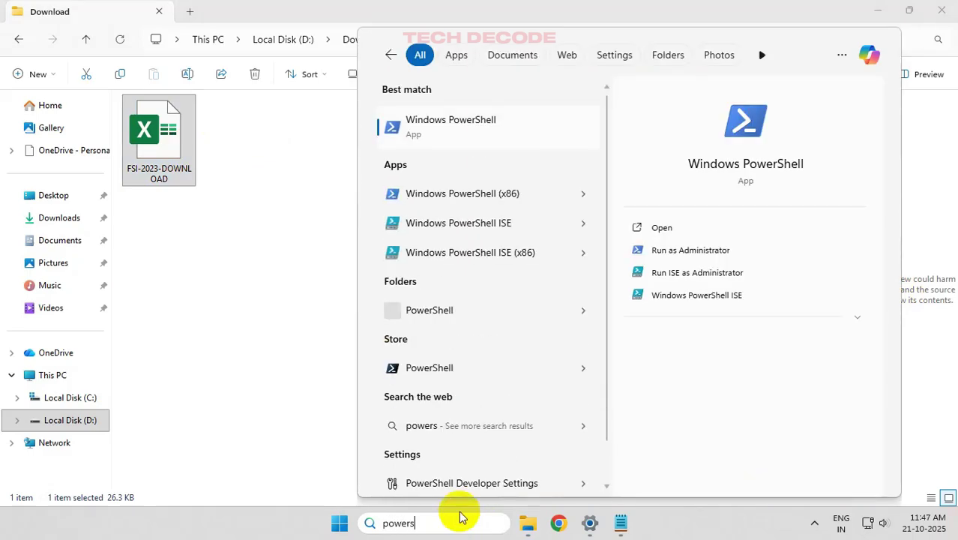
right_click(466, 119)
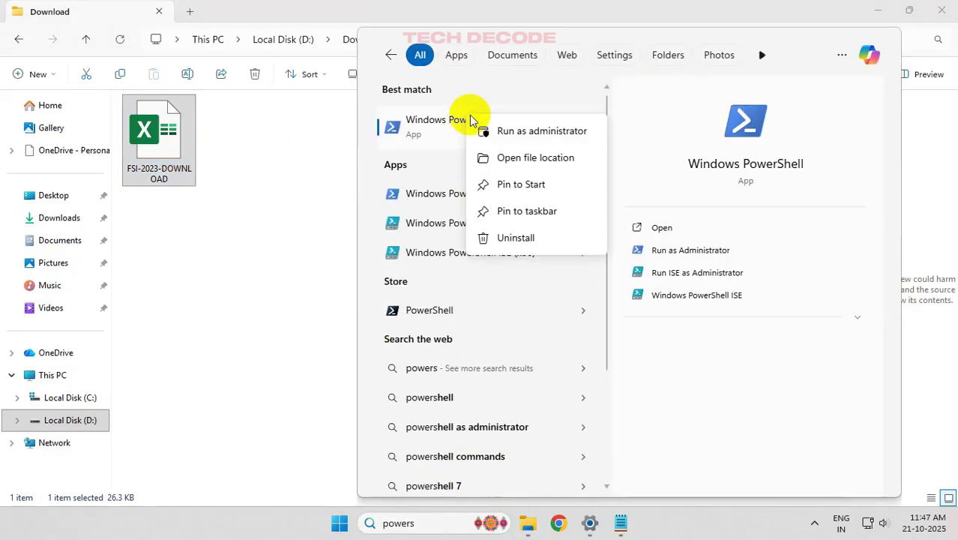
left_click(547, 131)
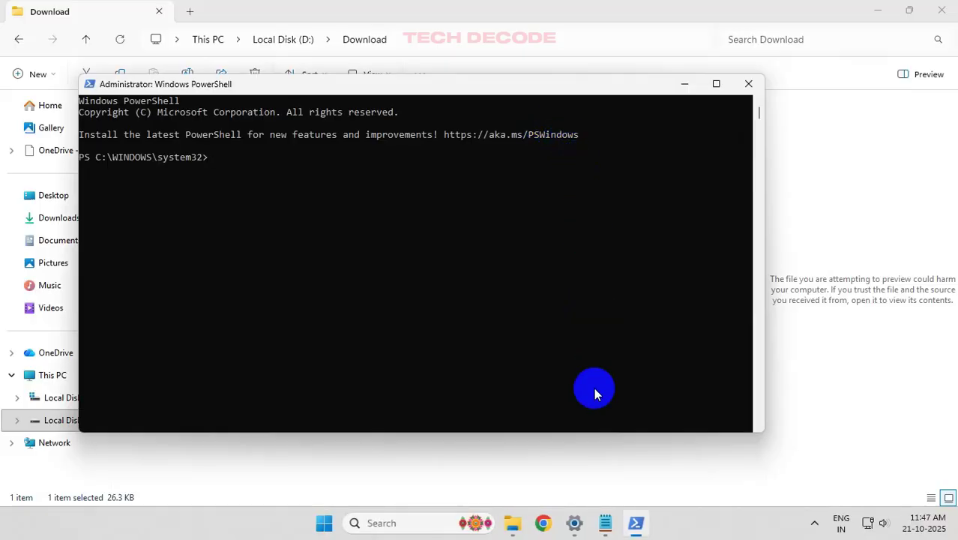
Copy the Unblock-File command for D:\Download\*.xlsx from Notepad and paste it into admin PowerShell.
left_click(606, 525)
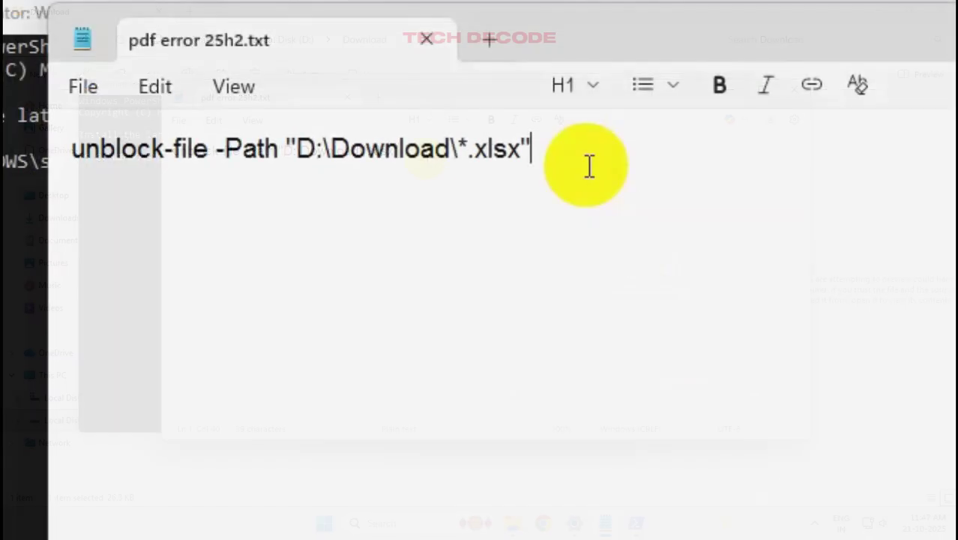
left_click_drag(400, 150, 161, 153)
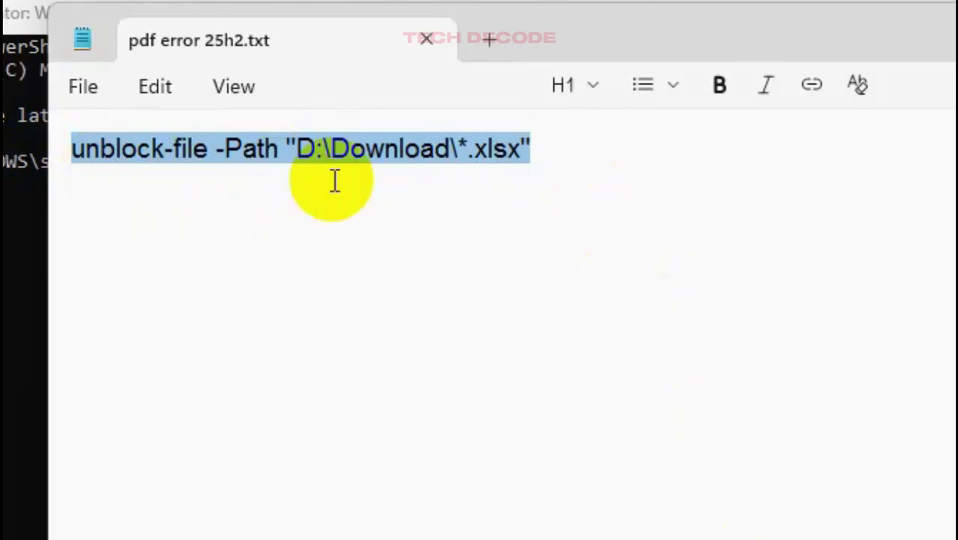
double_click(307, 148)
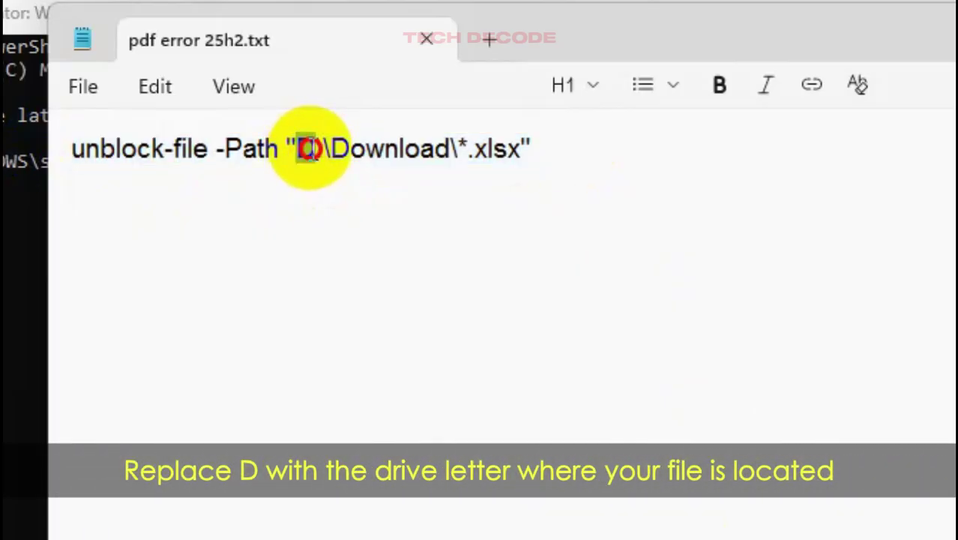
left_click(330, 146)
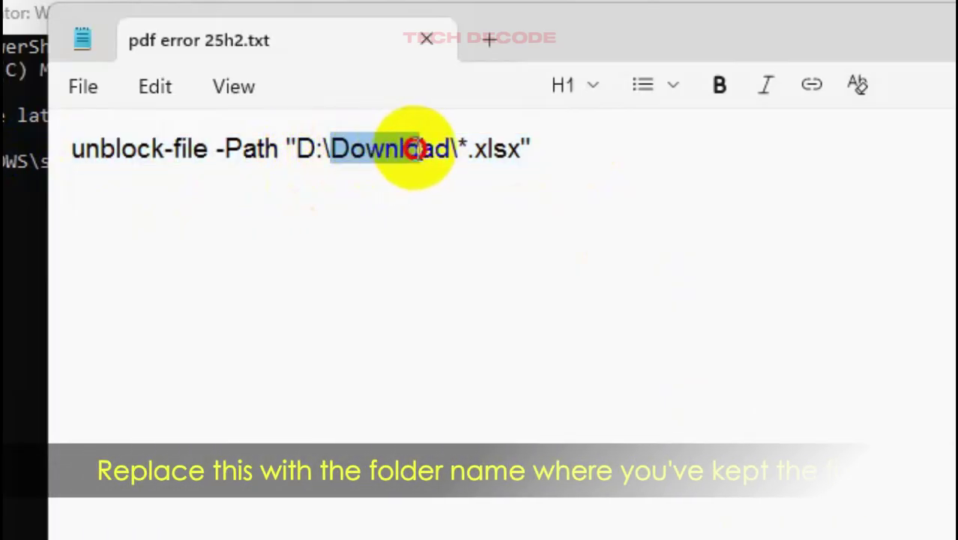
left_click_drag(331, 147, 522, 150)
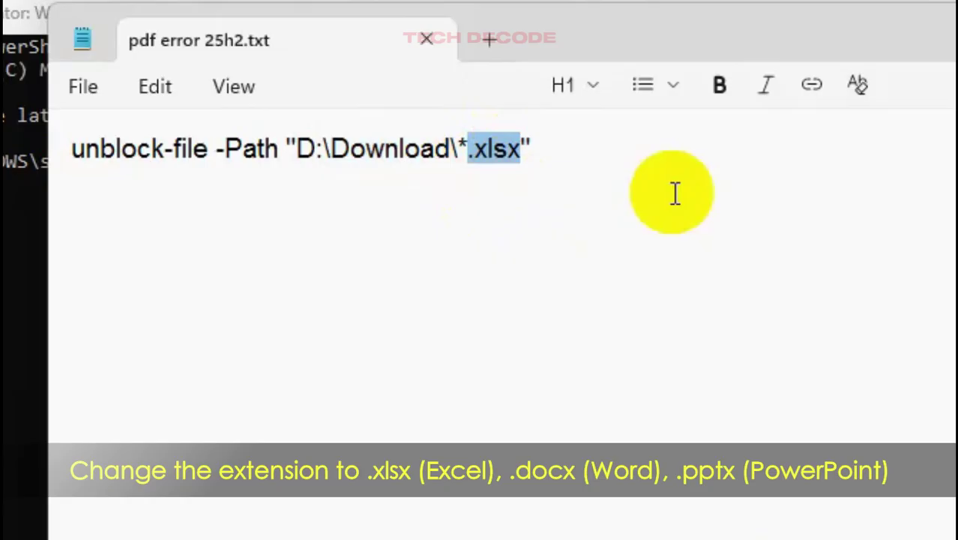
left_click_drag(627, 146, 51, 147)
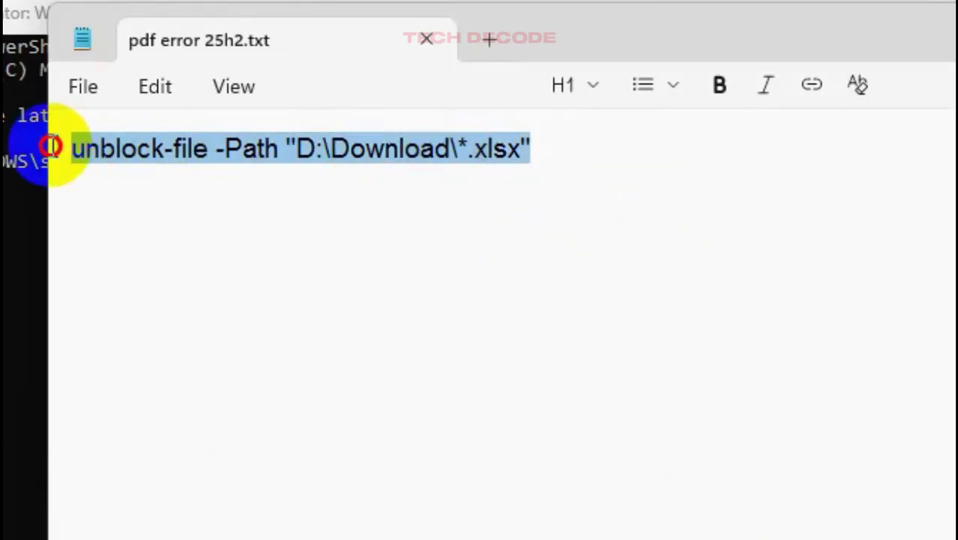
right_click(260, 156)
left_click(417, 197)
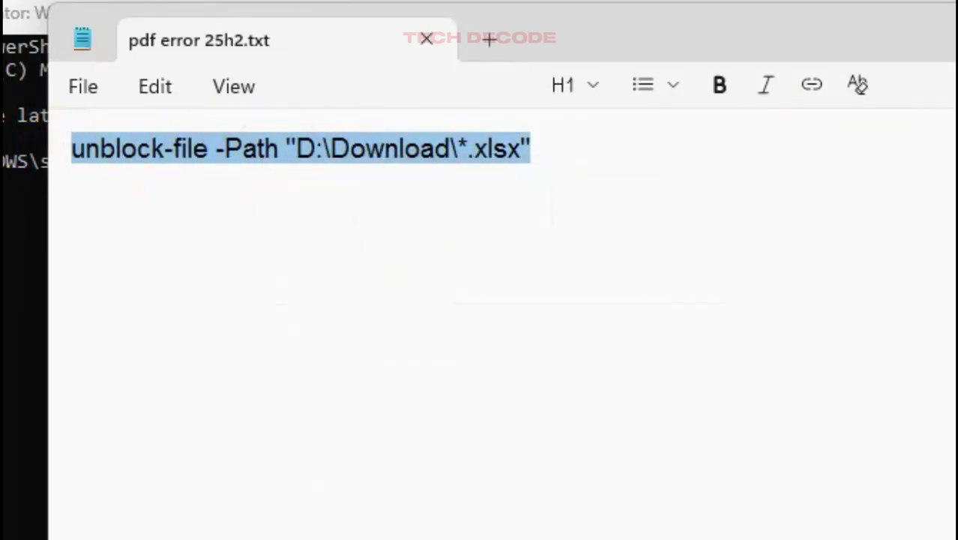
key("alt+Tab")
right_click(564, 289)
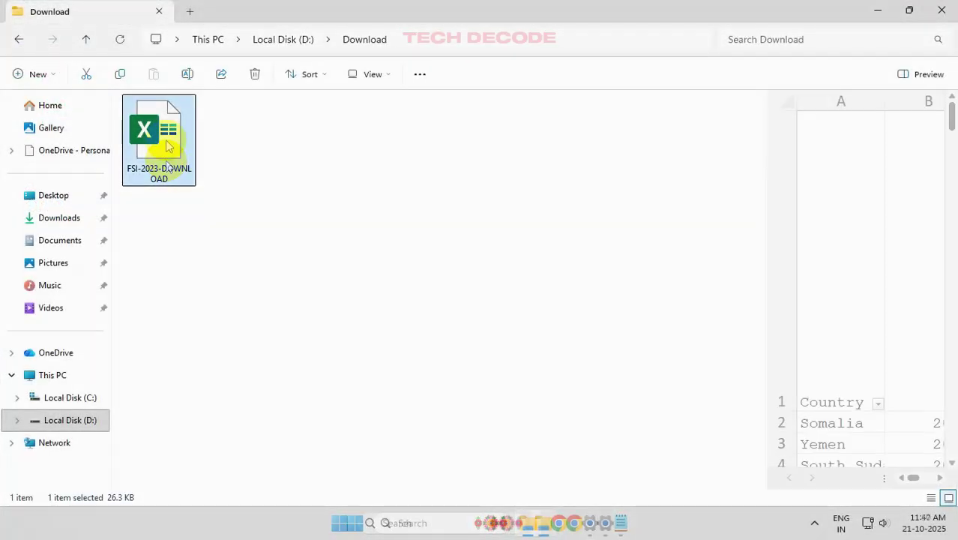
Scroll down in File Explorer to review the FSI-2023-DOWNLOAD spreadsheet preview.
scroll(837, 256, "down", 5)
scroll(837, 256, "down", 5)
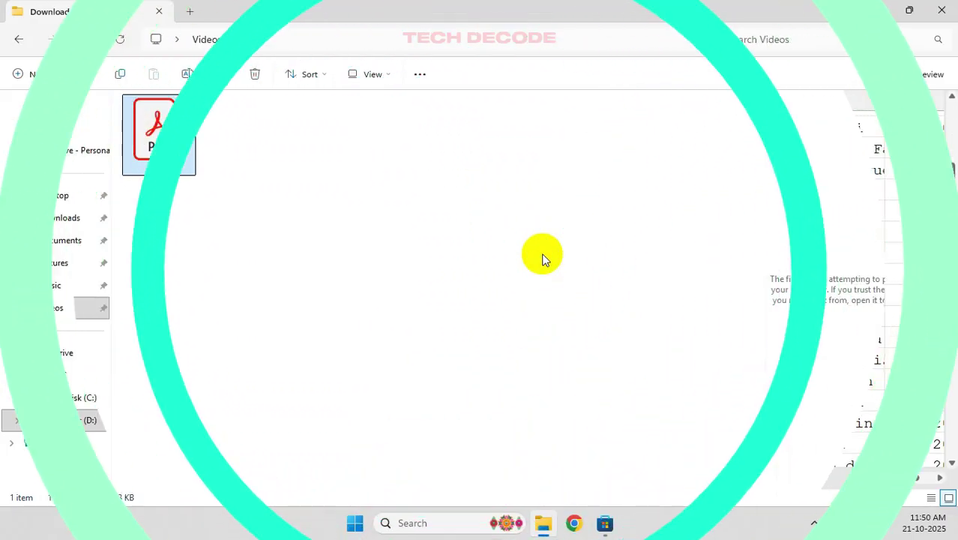
Confirm on its Store page that Microsoft PowerToys is installed, then minimize the Store.
left_click(605, 521)
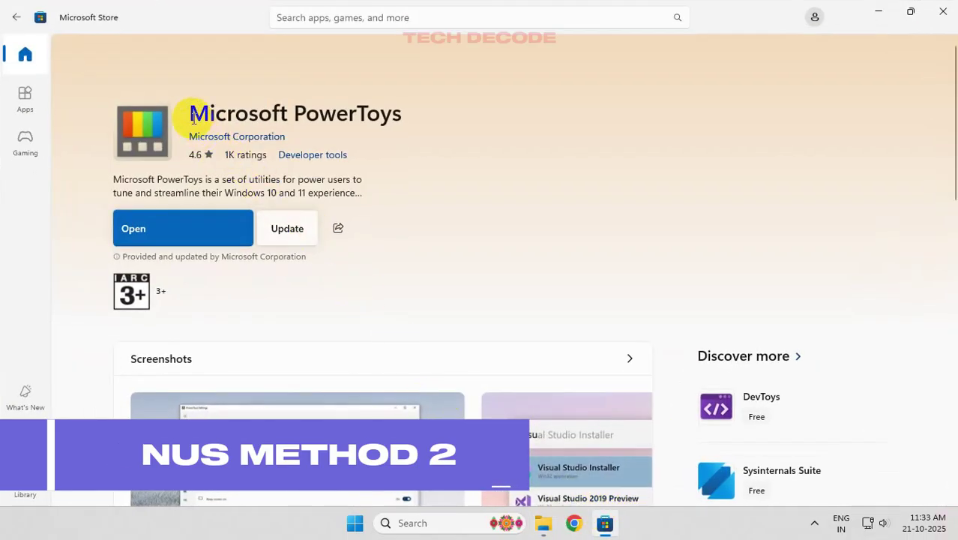
left_click_drag(190, 112, 407, 116)
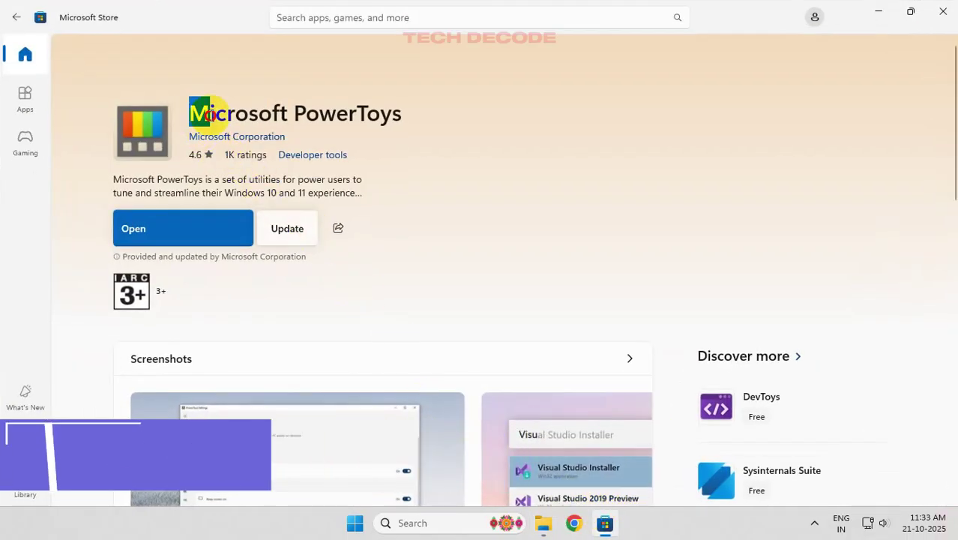
left_click(470, 134)
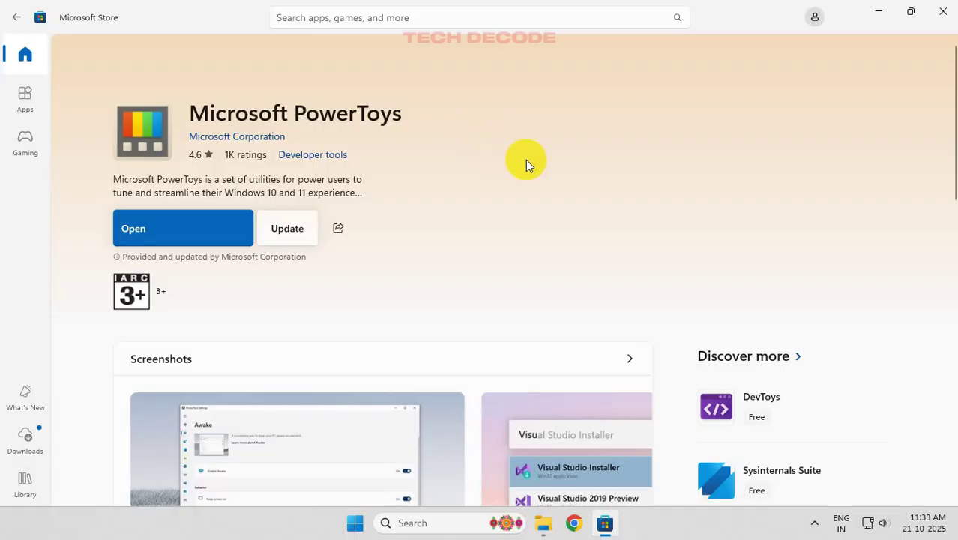
left_click(877, 10)
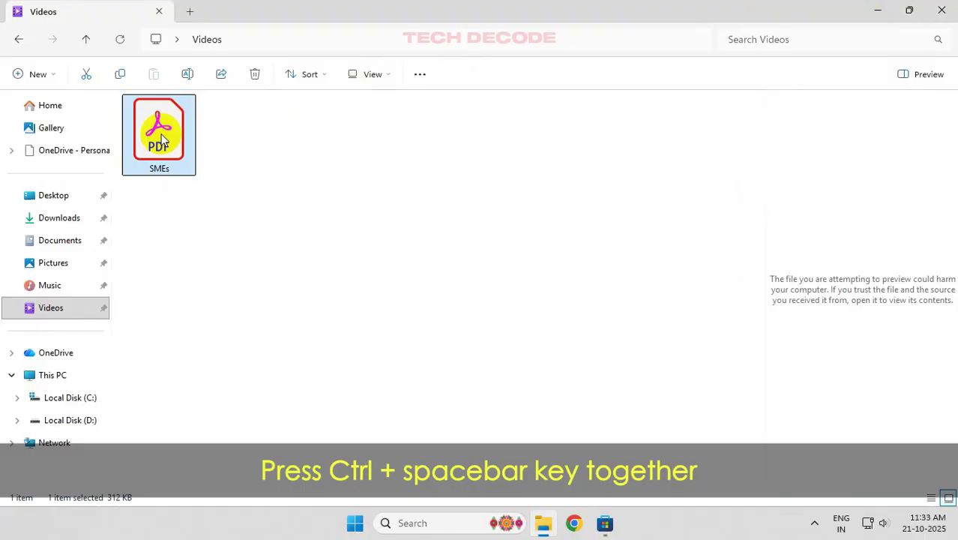
Preview SMEs.pdf in PowerToys Peek with Ctrl+Space, scroll through its pages, then close Peek.
mouse_move(159, 135)
key("ctrl+space")
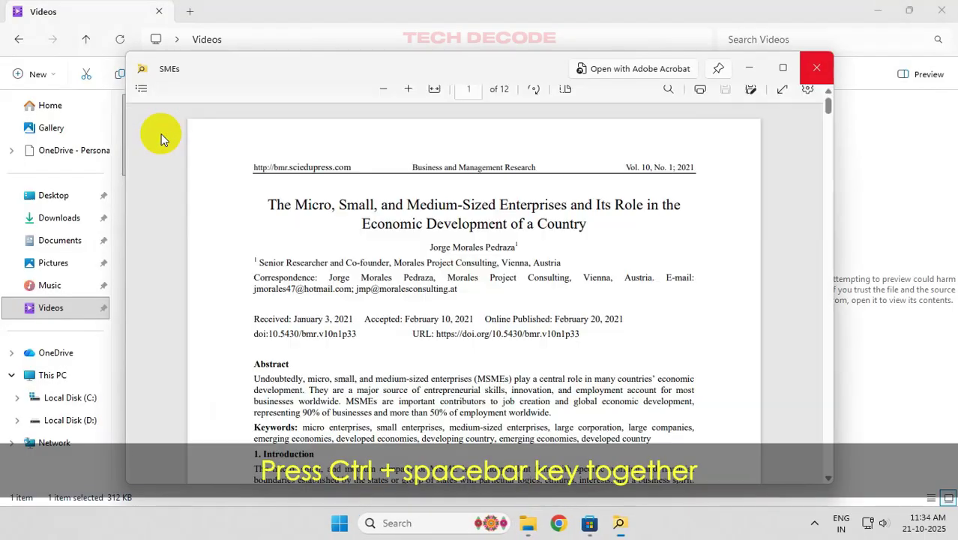
scroll(466, 252, "down", 5)
scroll(483, 241, "down", 5)
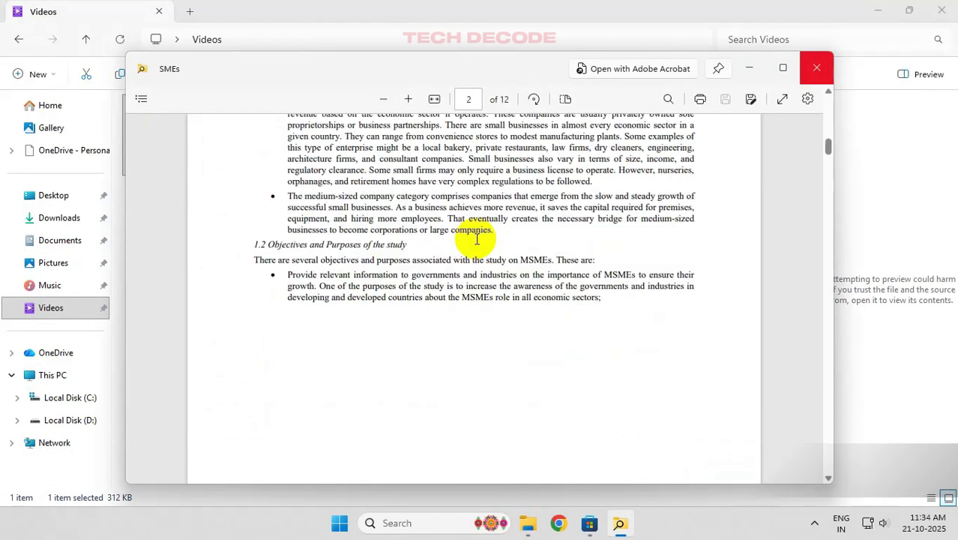
scroll(480, 242, "down", 5)
scroll(478, 236, "up", 10)
scroll(477, 237, "up", 4)
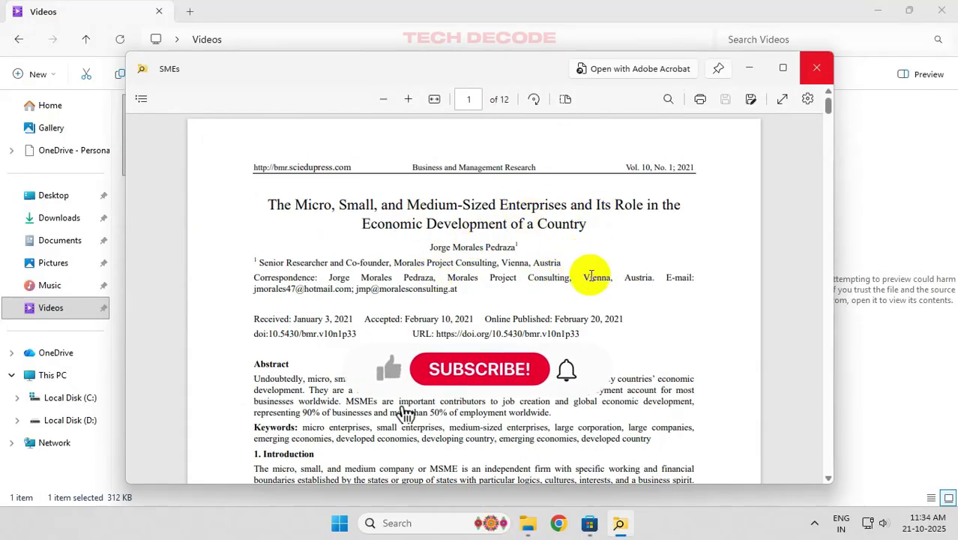
left_click(815, 69)
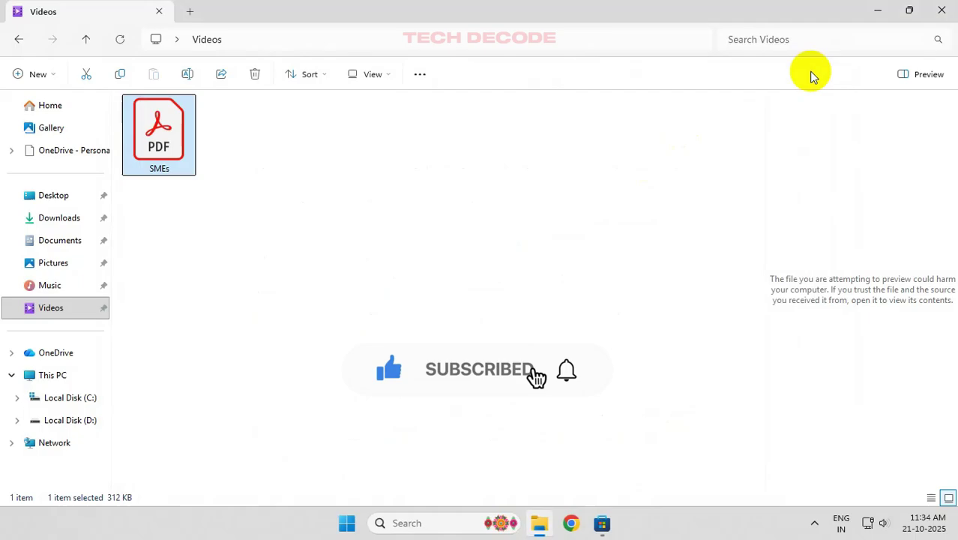
left_click(652, 251)
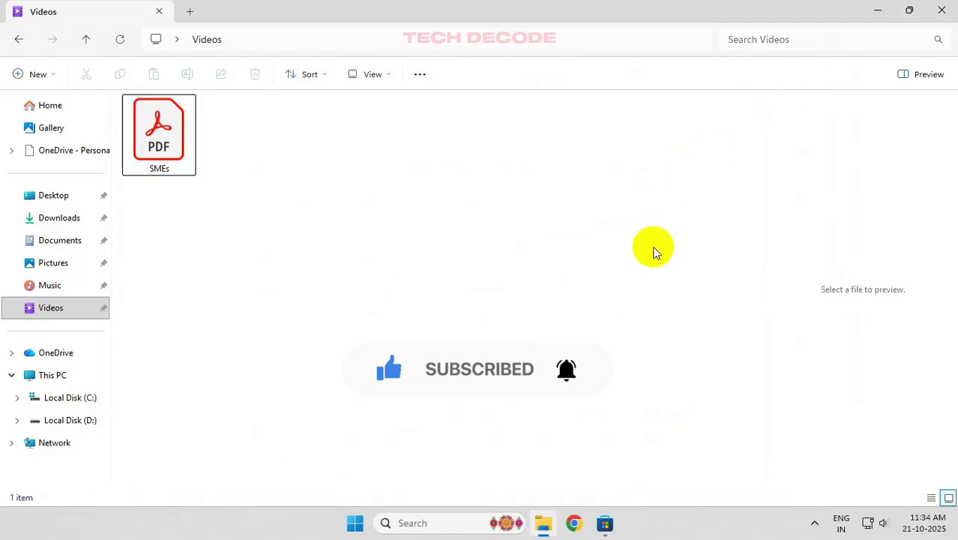